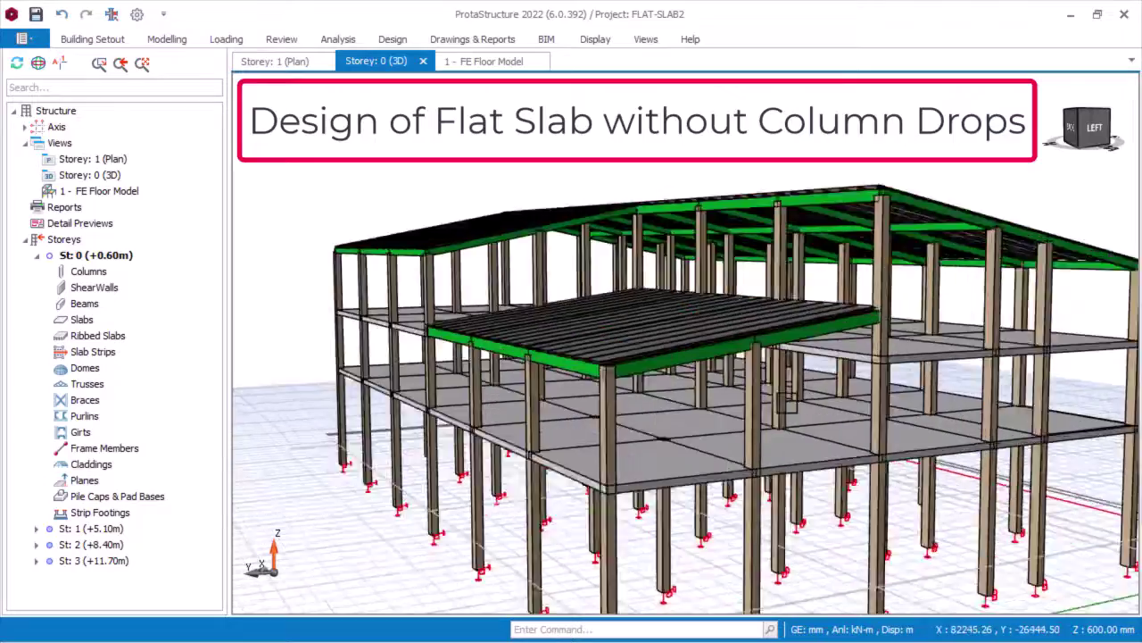
# Step: Examine the 3D model of the flat slab building from several sides and from beneath the floor slabs
pyautogui.scroll(2, 787, 403)
pyautogui.moveTo(763, 397); pyautogui.dragTo(774, 375, button='middle')
pyautogui.scroll(-3, 750, 352)
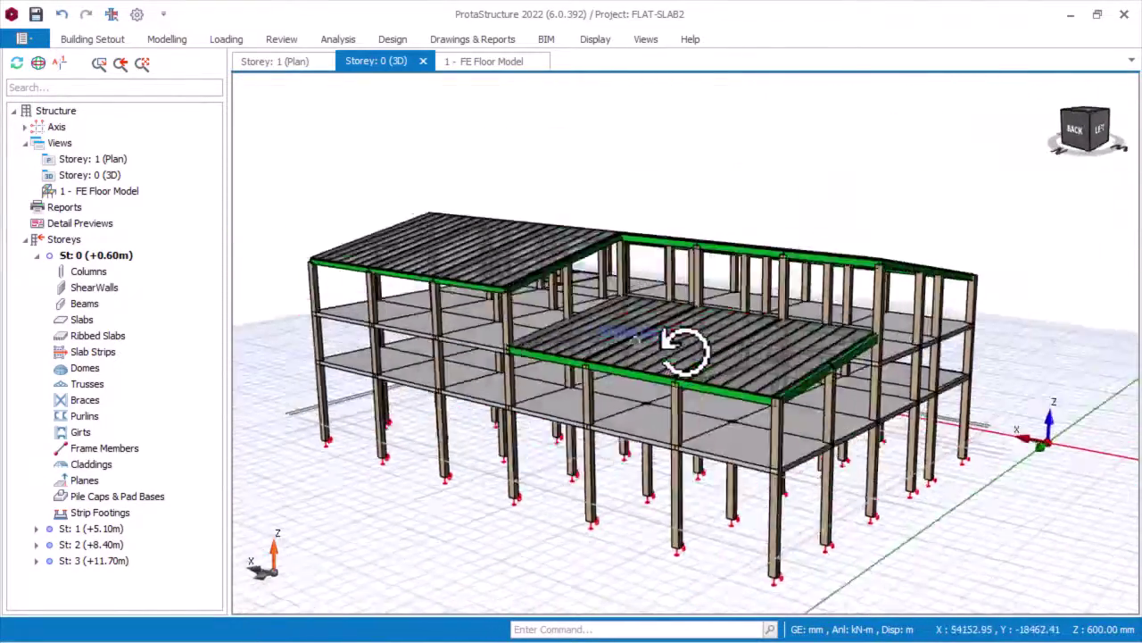
pyautogui.scroll(3, 580, 393)
pyautogui.moveTo(614, 387); pyautogui.dragTo(595, 364, button='middle')
pyautogui.scroll(-3, 590, 359)
pyautogui.moveTo(833, 370); pyautogui.dragTo(811, 327, button='middle')
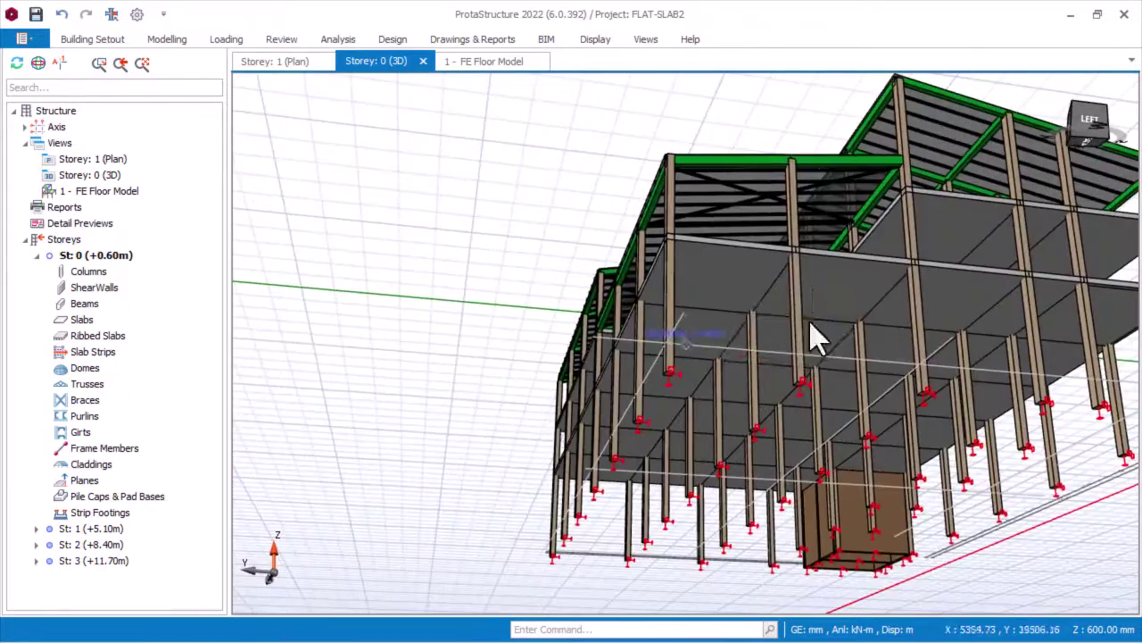
pyautogui.scroll(3, 780, 265)
pyautogui.moveTo(737, 357)
pyautogui.mouseDown(button='middle')
pyautogui.moveTo(757, 374)
pyautogui.moveTo(812, 380)
pyautogui.moveTo(816, 406)
pyautogui.mouseUp(button='middle')
pyautogui.scroll(-3, 816, 406)
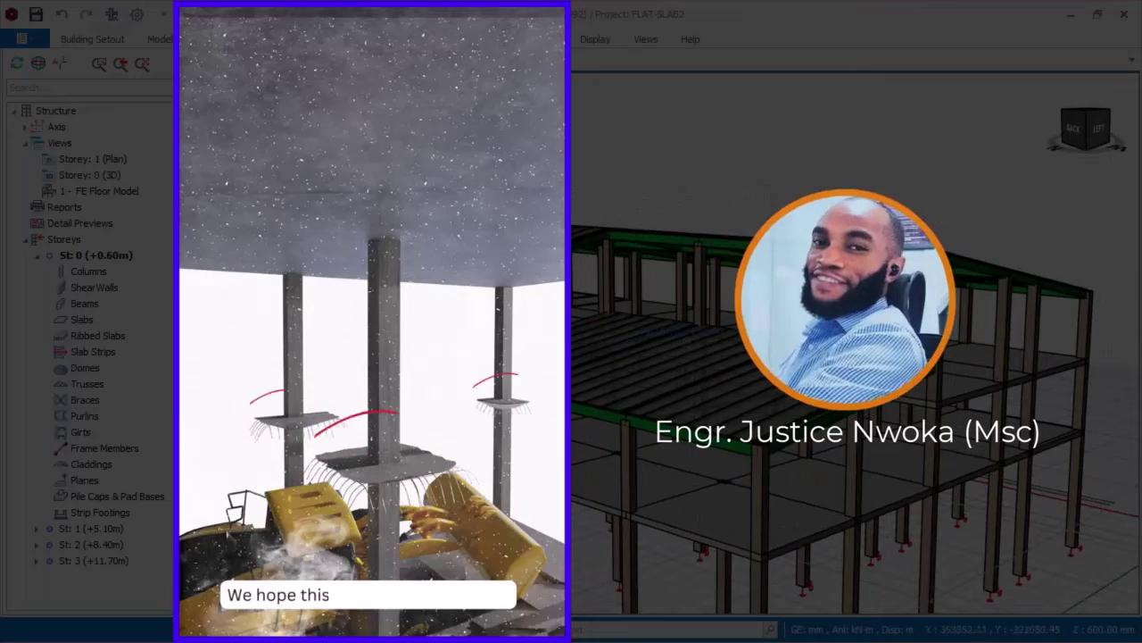
pyautogui.moveTo(839, 299); pyautogui.dragTo(687, 365, button='middle')
pyautogui.scroll(-3, 688, 366)
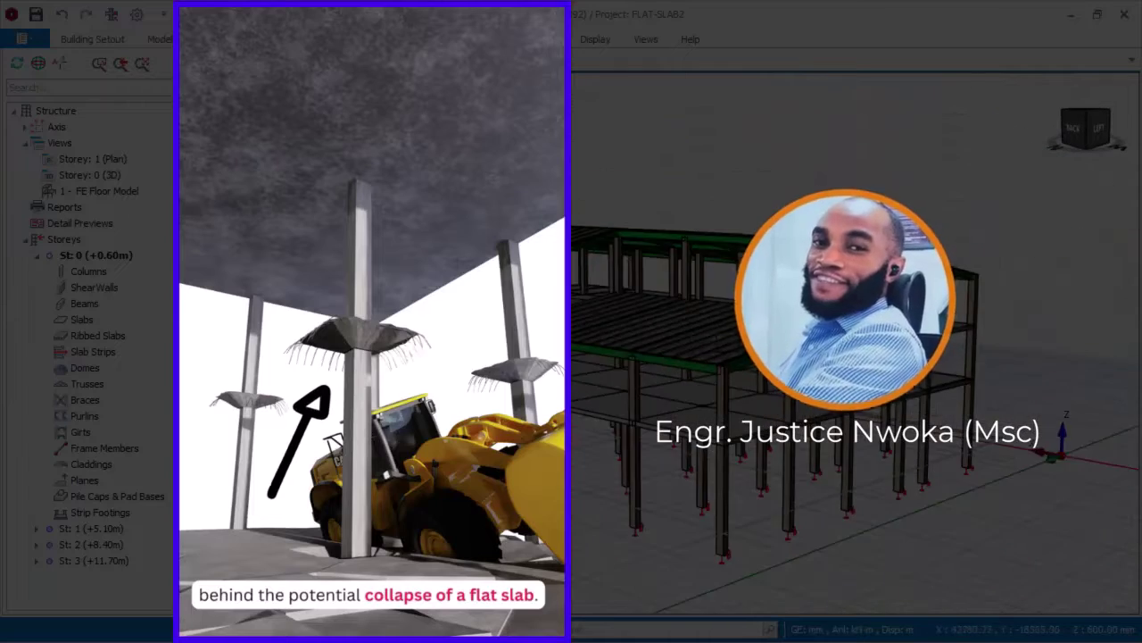
pyautogui.scroll(3, 854, 357)
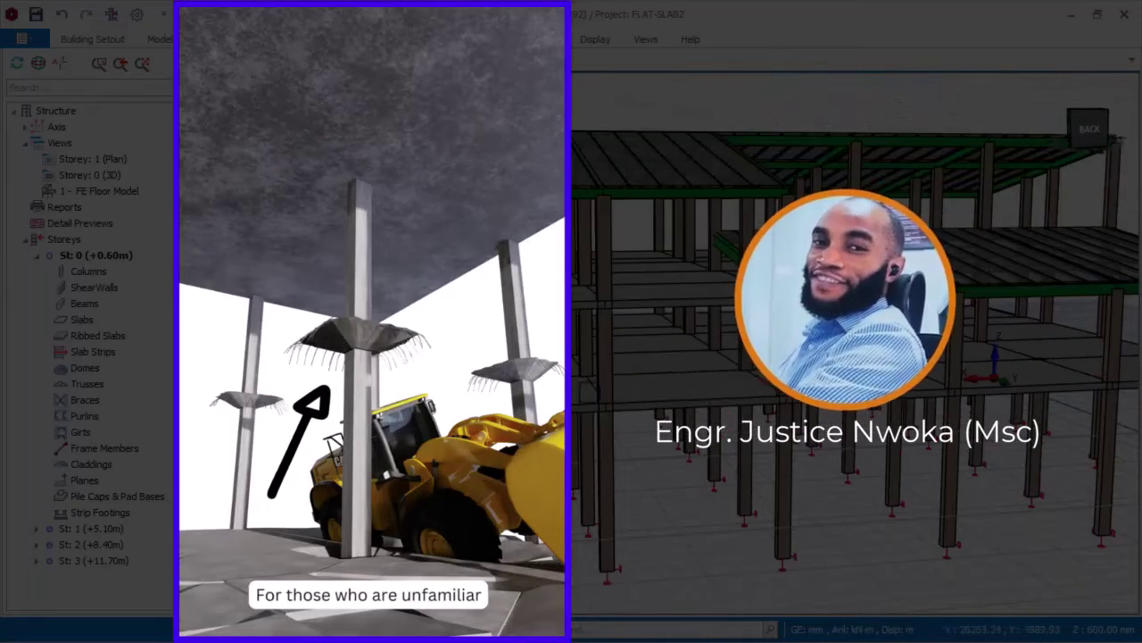
pyautogui.scroll(-5, 665, 382)
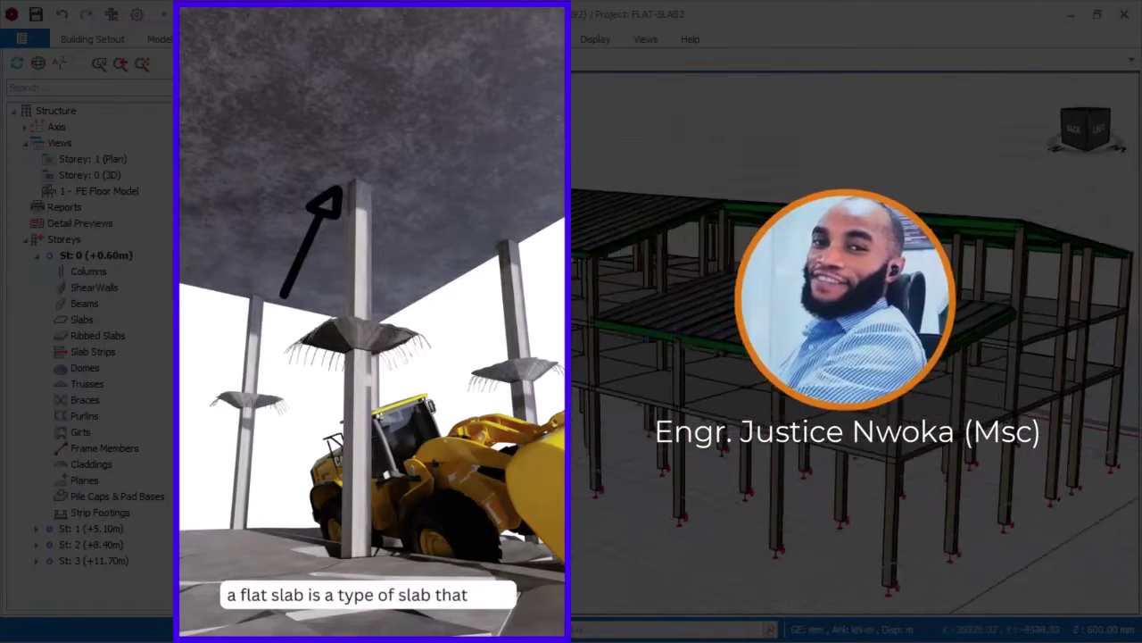
pyautogui.scroll(4, 749, 357)
pyautogui.moveTo(748, 355); pyautogui.dragTo(773, 418, button='middle')
pyautogui.scroll(-5, 757, 403)
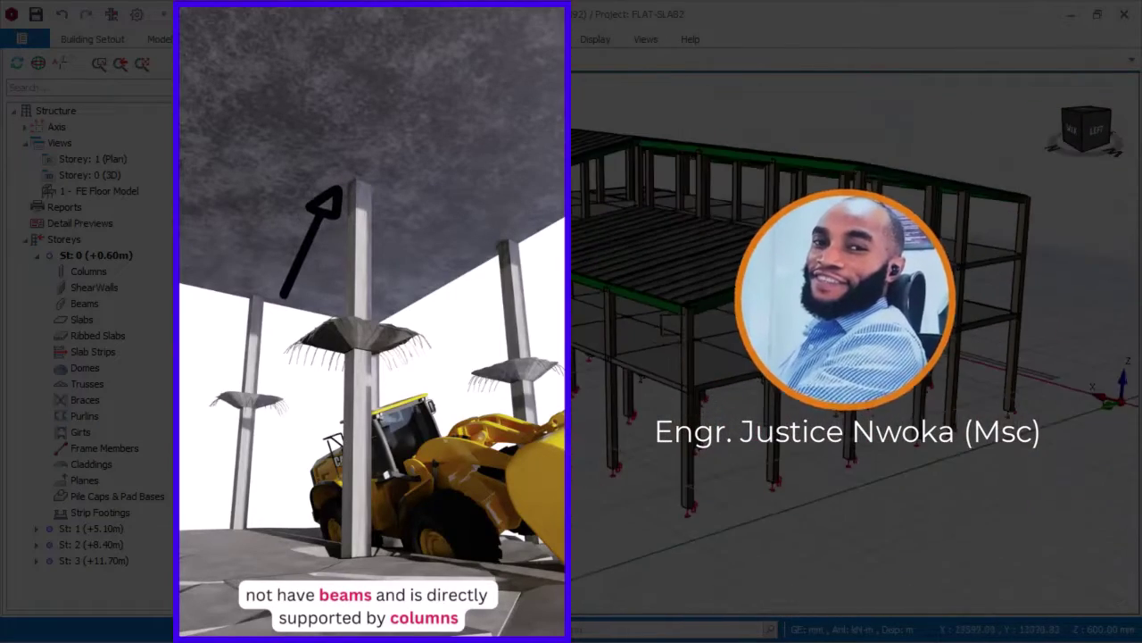
pyautogui.moveTo(705, 364); pyautogui.dragTo(611, 356, button='middle')
pyautogui.scroll(5, 612, 357)
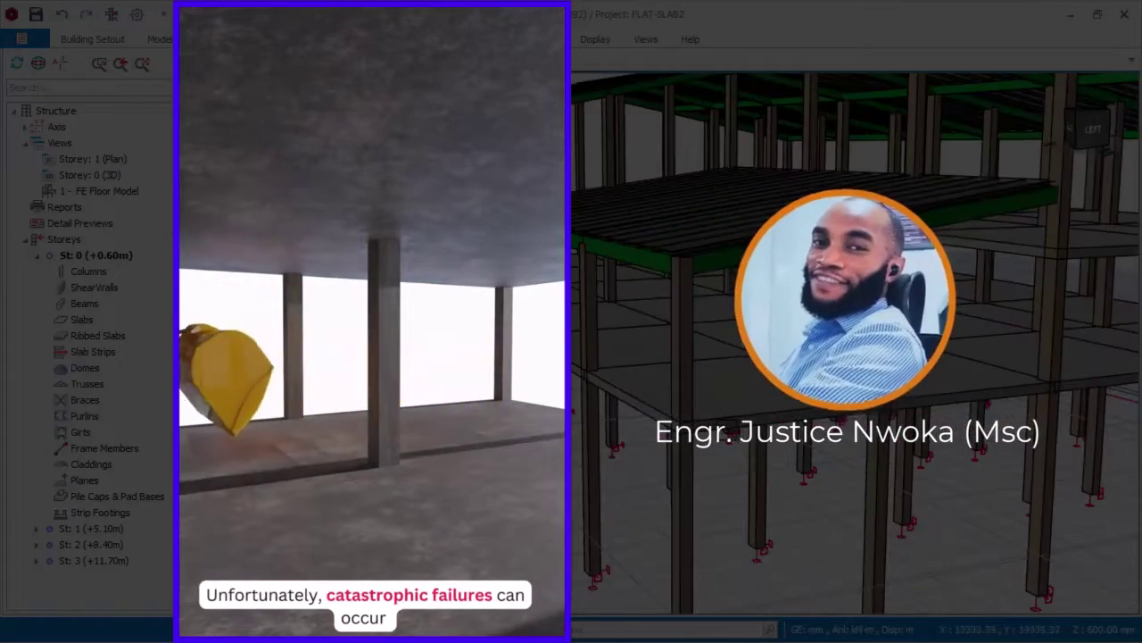
pyautogui.scroll(4, 674, 357)
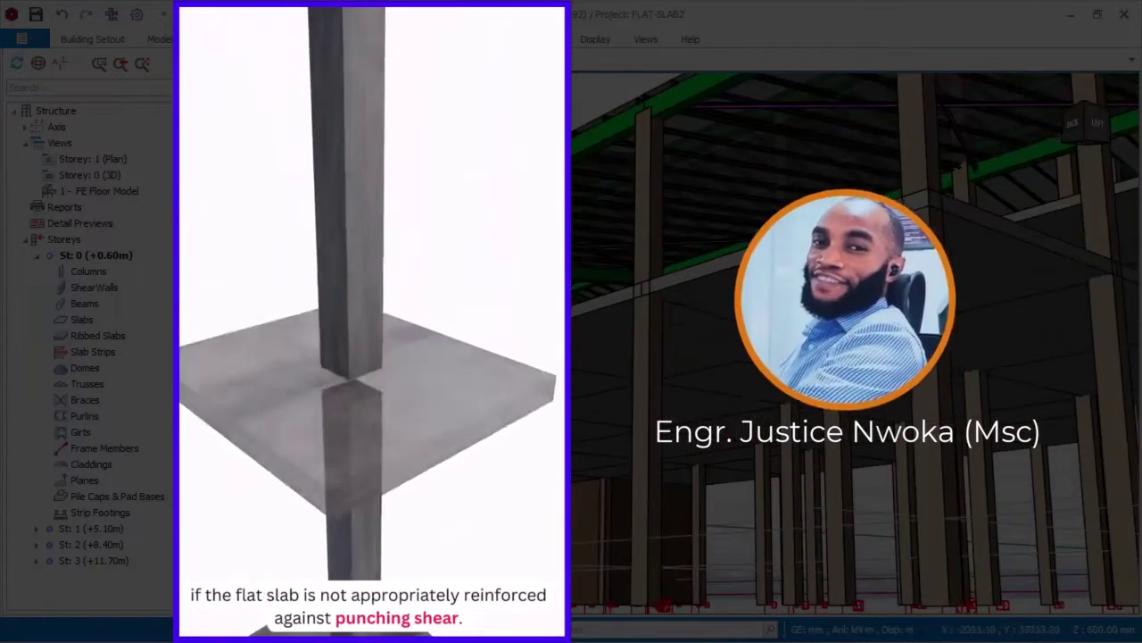
pyautogui.scroll(-4, 839, 357)
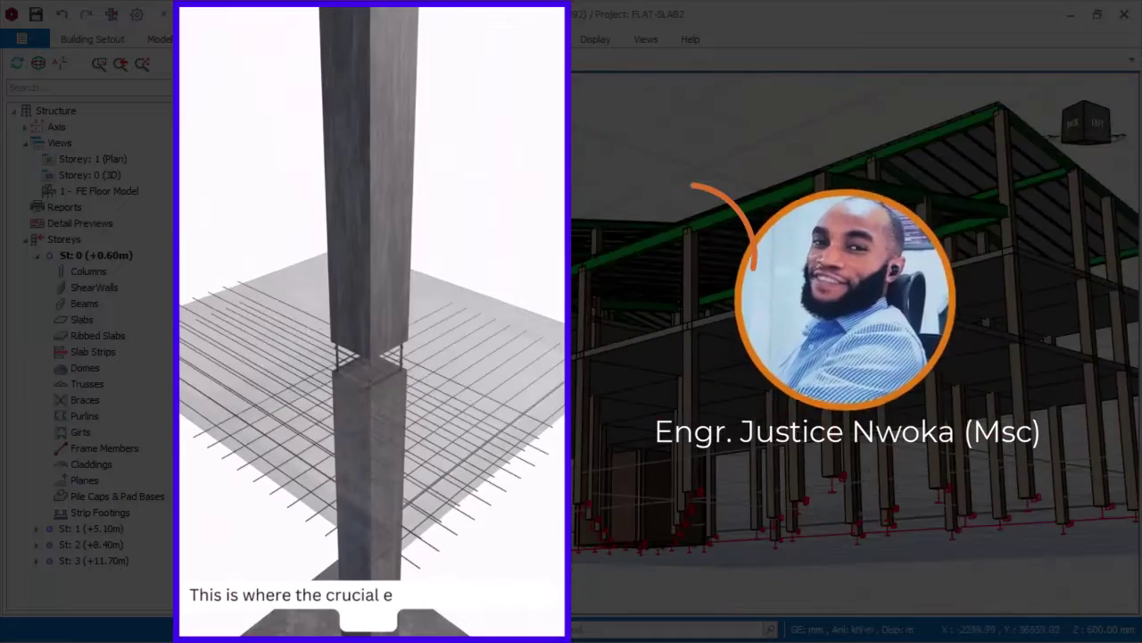
pyautogui.moveTo(607, 339); pyautogui.dragTo(986, 407, button='middle')
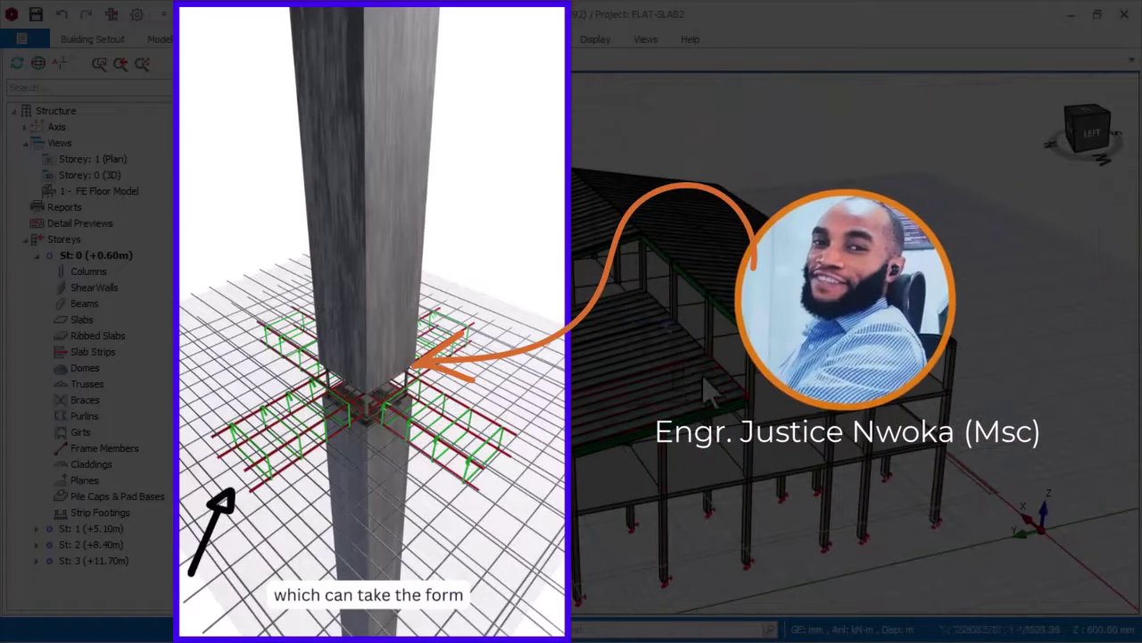
pyautogui.moveTo(745, 357); pyautogui.dragTo(719, 382, button='middle')
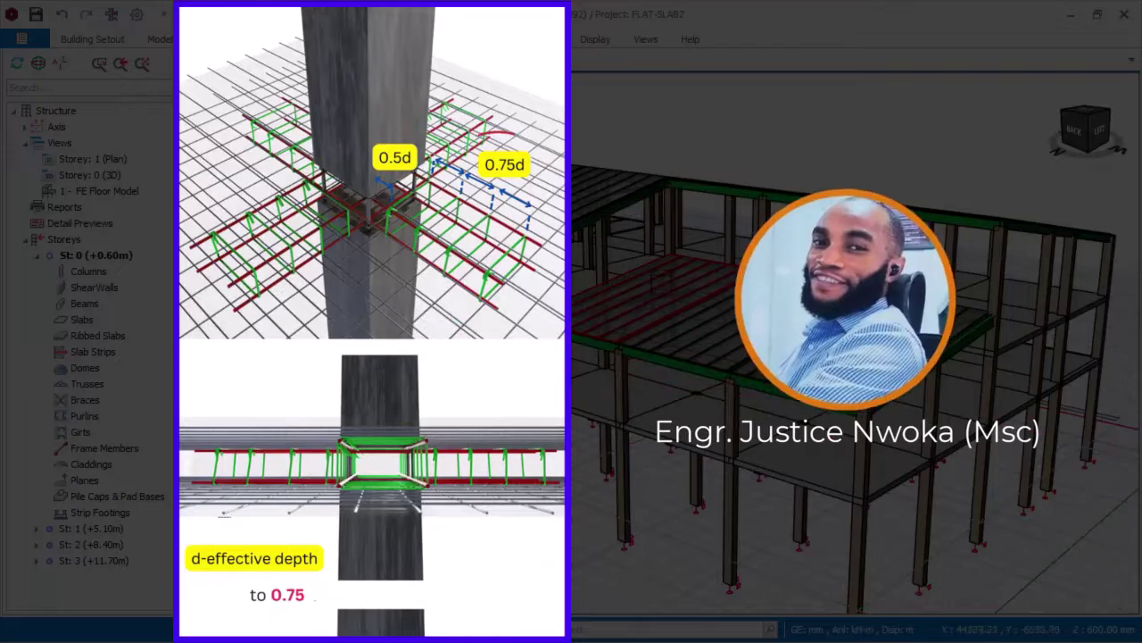
pyautogui.moveTo(669, 355); pyautogui.dragTo(671, 261, button='middle')
pyautogui.moveTo(678, 347)
pyautogui.mouseDown(button='middle')
pyautogui.moveTo(615, 312)
pyautogui.moveTo(669, 353)
pyautogui.moveTo(714, 366)
pyautogui.moveTo(696, 351)
pyautogui.moveTo(785, 325)
pyautogui.mouseUp(button='middle')
pyautogui.moveTo(677, 383); pyautogui.dragTo(616, 304, button='middle')
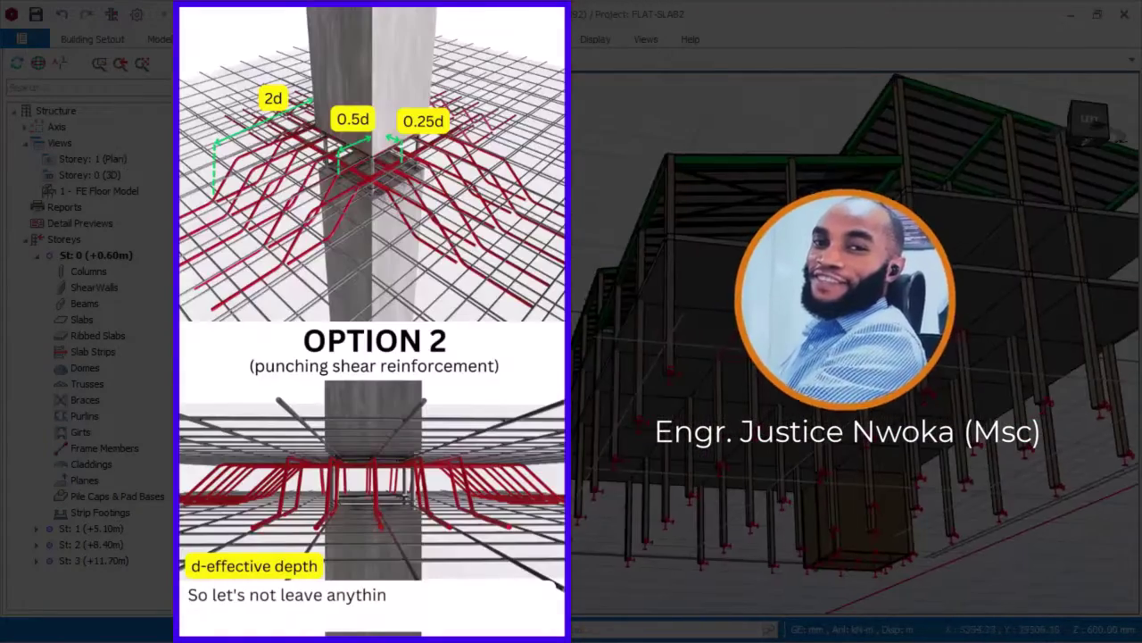
pyautogui.scroll(4, 857, 348)
pyautogui.moveTo(757, 357); pyautogui.dragTo(767, 429, button='middle')
pyautogui.scroll(-2, 669, 357)
pyautogui.moveTo(668, 308); pyautogui.dragTo(622, 361, button='middle')
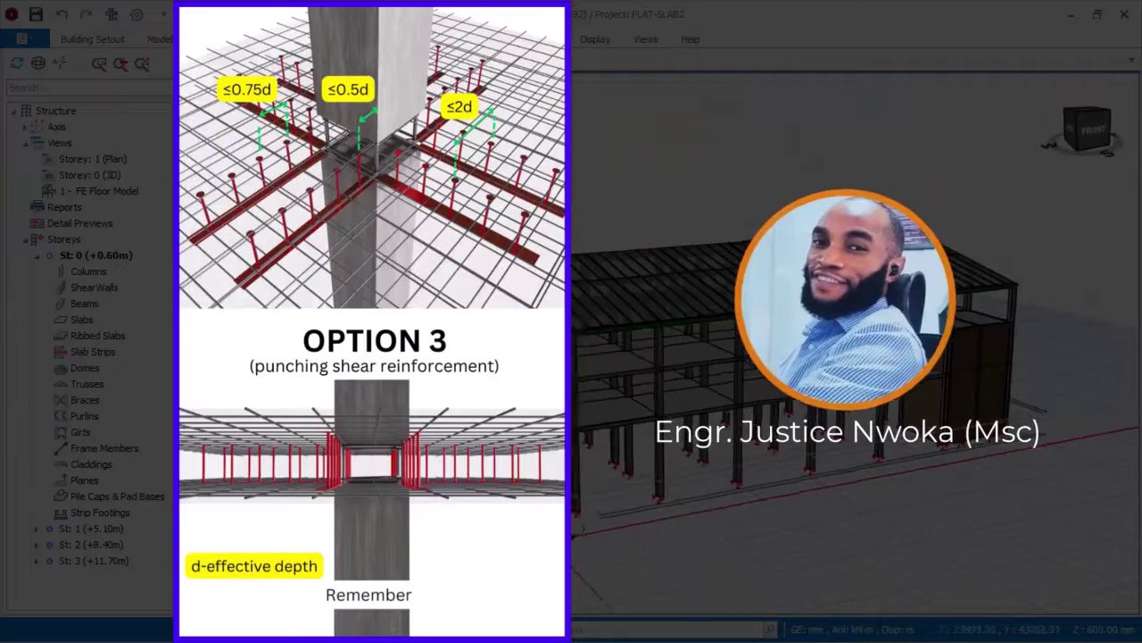
pyautogui.scroll(3, 660, 357)
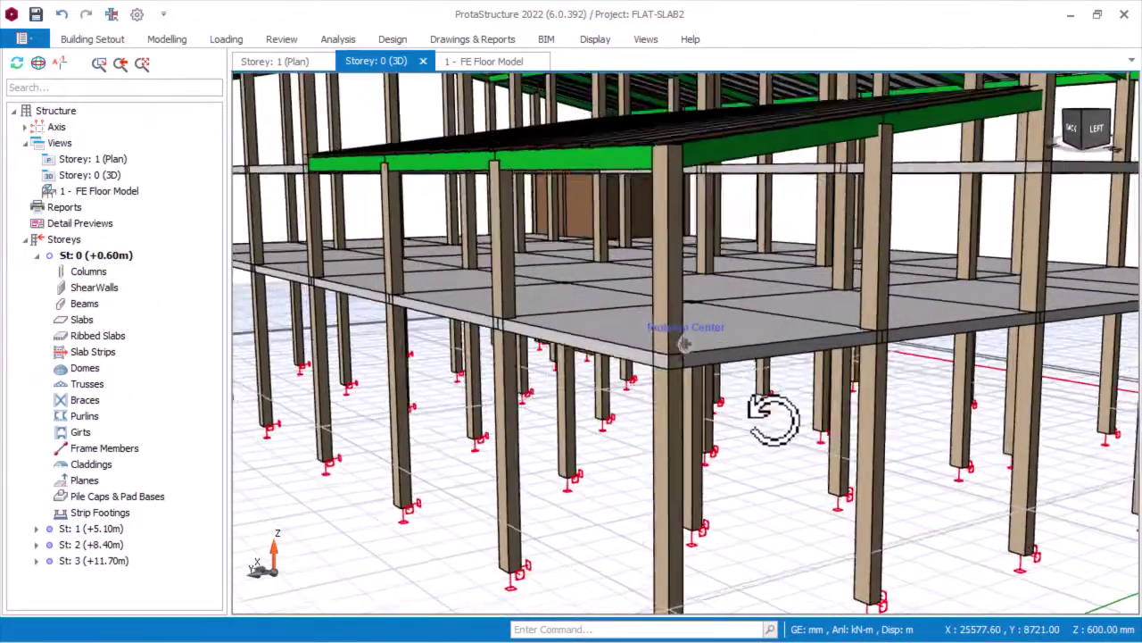
# Step: Inspect how the columns meet the slab soffit without drops, and view the whole building from several sides
pyautogui.moveTo(765, 420); pyautogui.dragTo(714, 375, button='middle')
pyautogui.scroll(-3, 671, 326)
pyautogui.moveTo(811, 388); pyautogui.dragTo(639, 361, button='middle')
pyautogui.scroll(-3, 528, 353)
pyautogui.moveTo(529, 353); pyautogui.dragTo(673, 367, button='middle')
pyautogui.scroll(3, 728, 429)
pyautogui.moveTo(728, 429); pyautogui.dragTo(715, 331, button='middle')
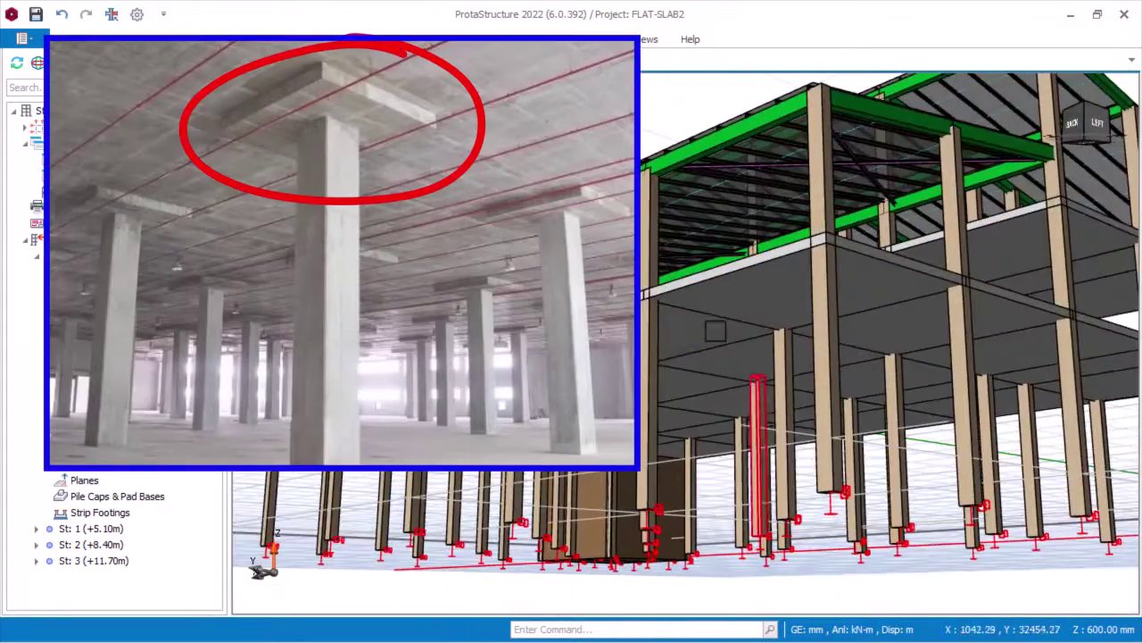
pyautogui.scroll(2, 656, 308)
pyautogui.scroll(1, 812, 316)
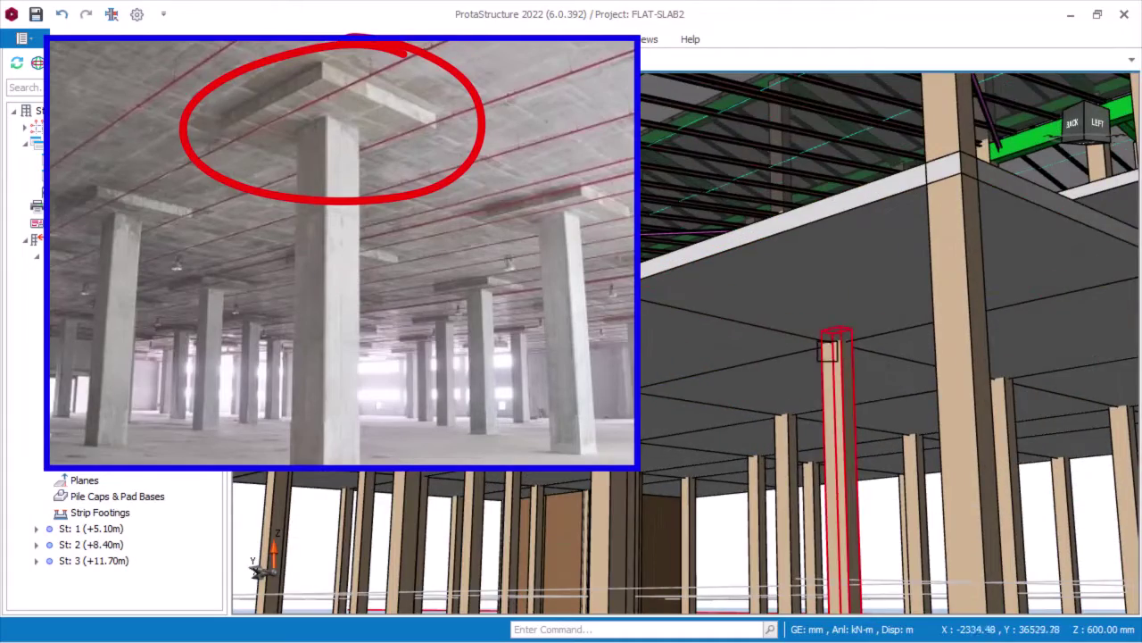
pyautogui.scroll(-5, 870, 359)
pyautogui.moveTo(870, 359); pyautogui.dragTo(709, 362, button='middle')
pyautogui.moveTo(912, 473); pyautogui.dragTo(731, 393, button='middle')
pyautogui.scroll(-5, 871, 357)
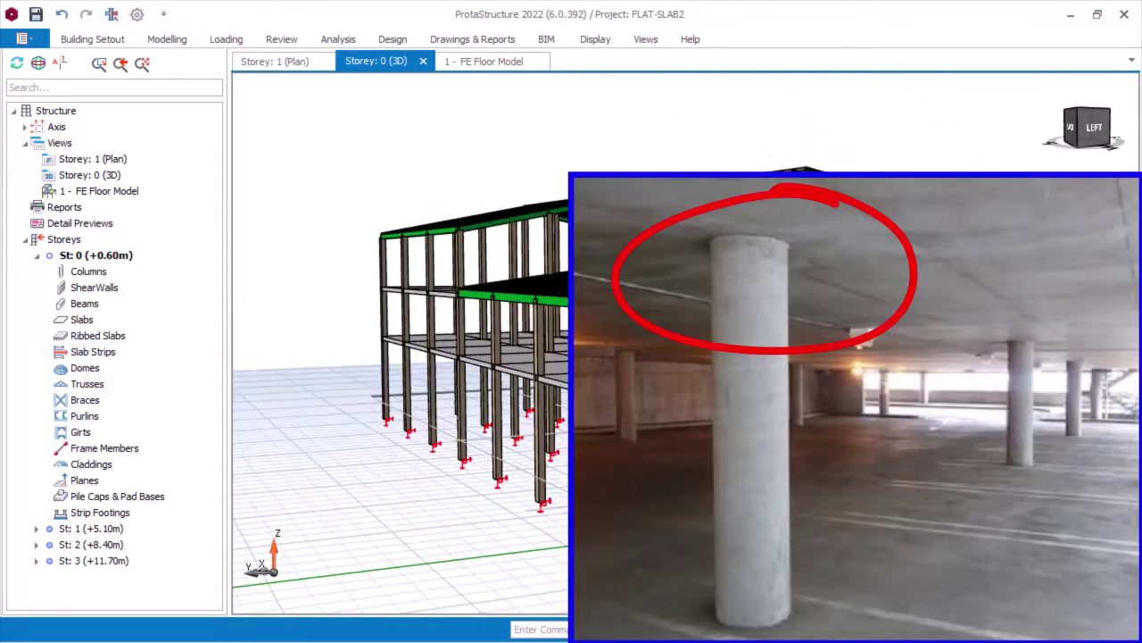
pyautogui.moveTo(871, 357); pyautogui.dragTo(647, 385, button='middle')
pyautogui.scroll(2, 647, 384)
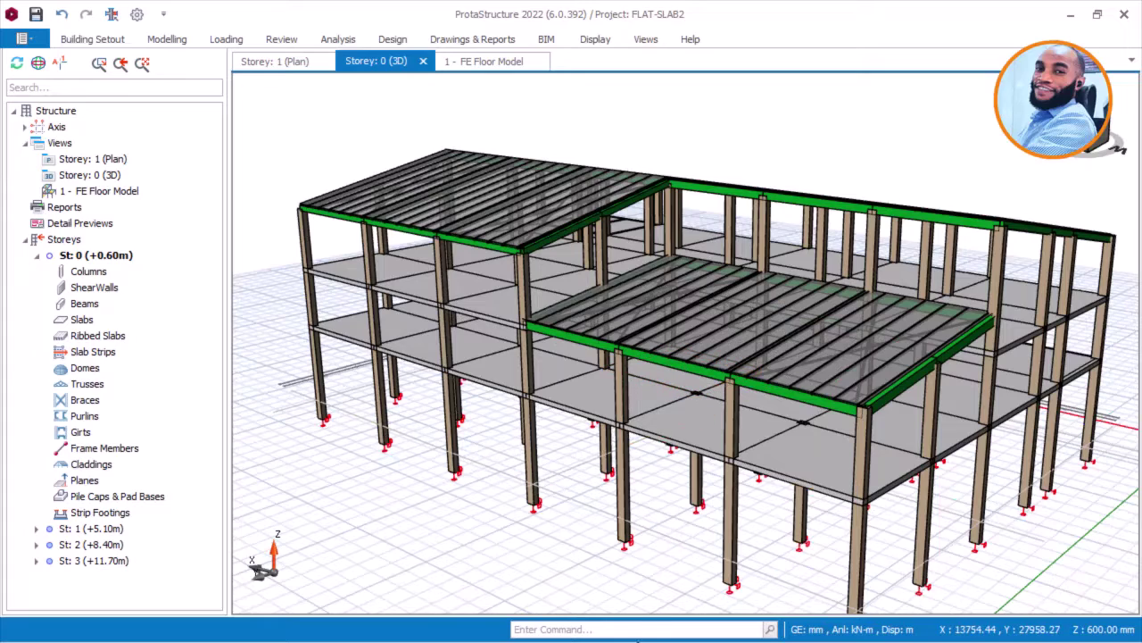
pyautogui.moveTo(661, 286); pyautogui.dragTo(669, 262, button='middle')
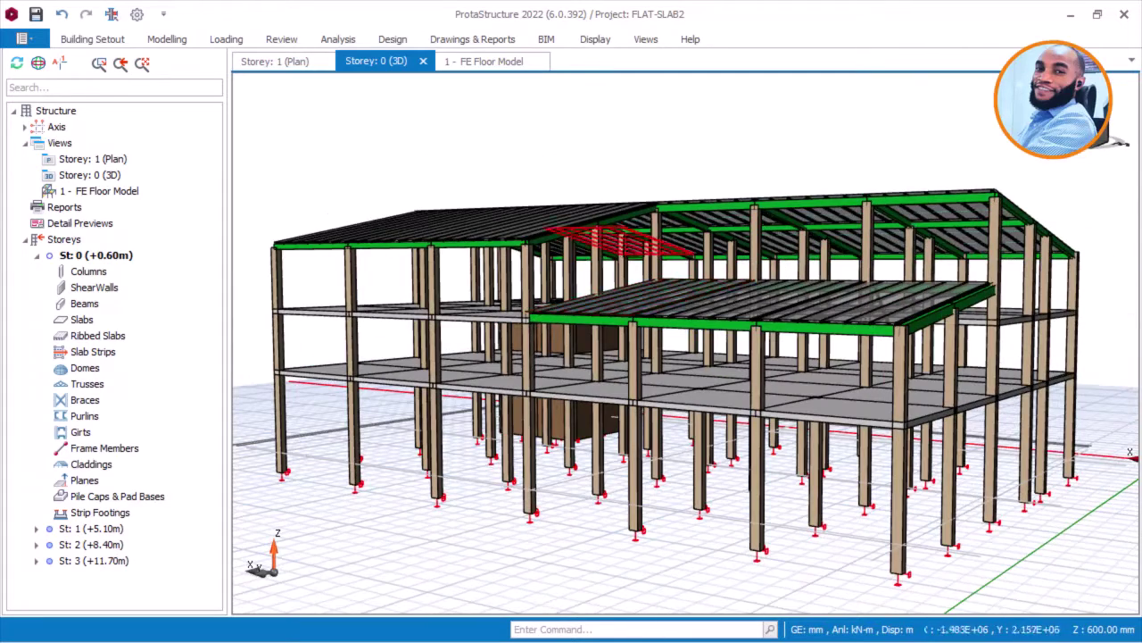
pyautogui.moveTo(679, 352); pyautogui.dragTo(785, 259, button='middle')
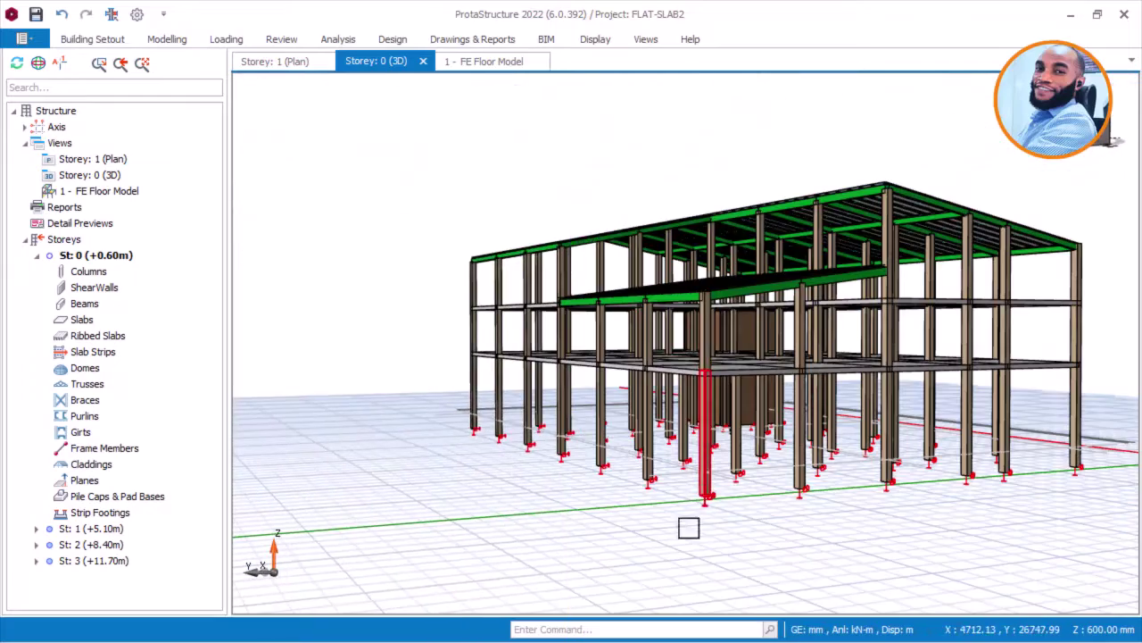
# Step: Switch to AutoCAD and examine the ground floor building plan with its column grid and spacings
pyautogui.press('super')
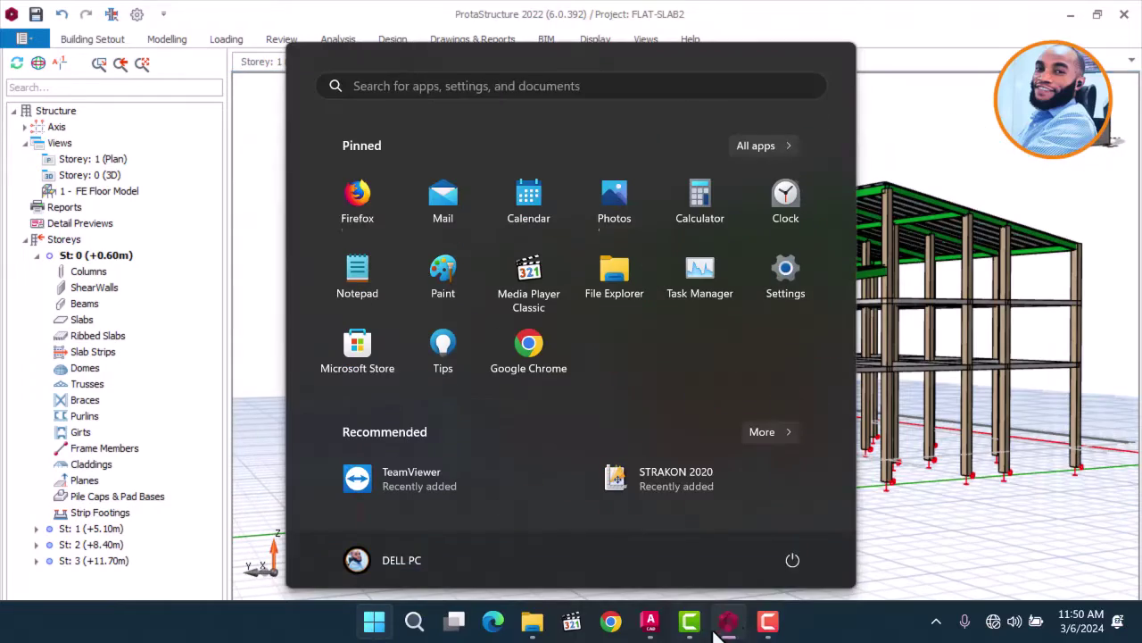
pyautogui.moveTo(651, 622)
pyautogui.click(675, 562)
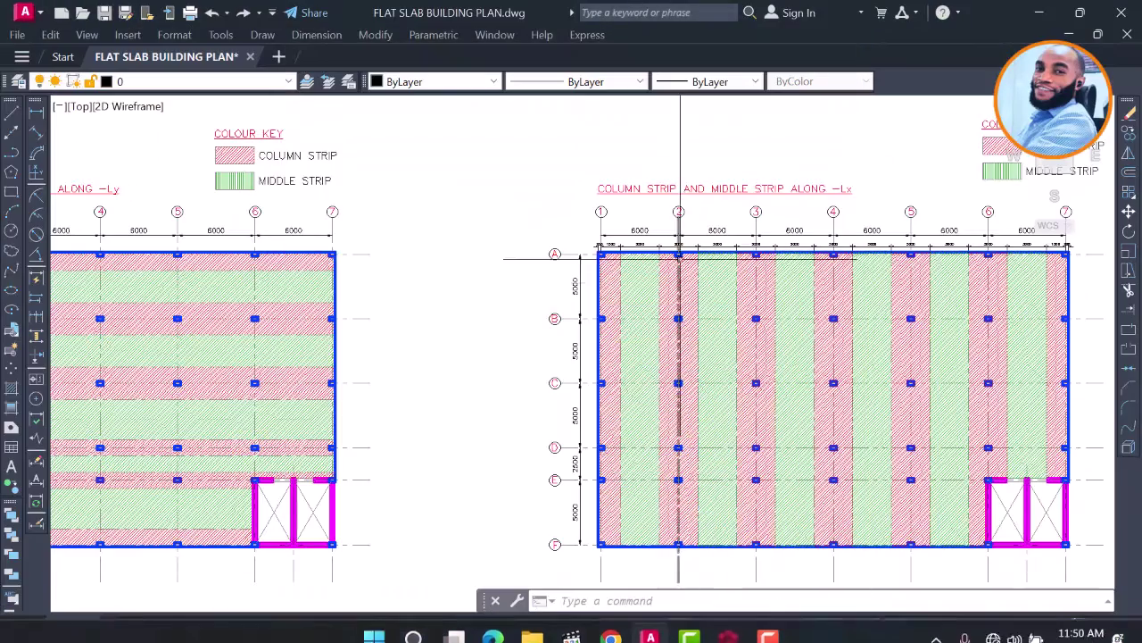
pyautogui.scroll(-6, 678, 257)
pyautogui.moveTo(373, 273); pyautogui.dragTo(741, 290, button='middle')
pyautogui.scroll(6, 439, 307)
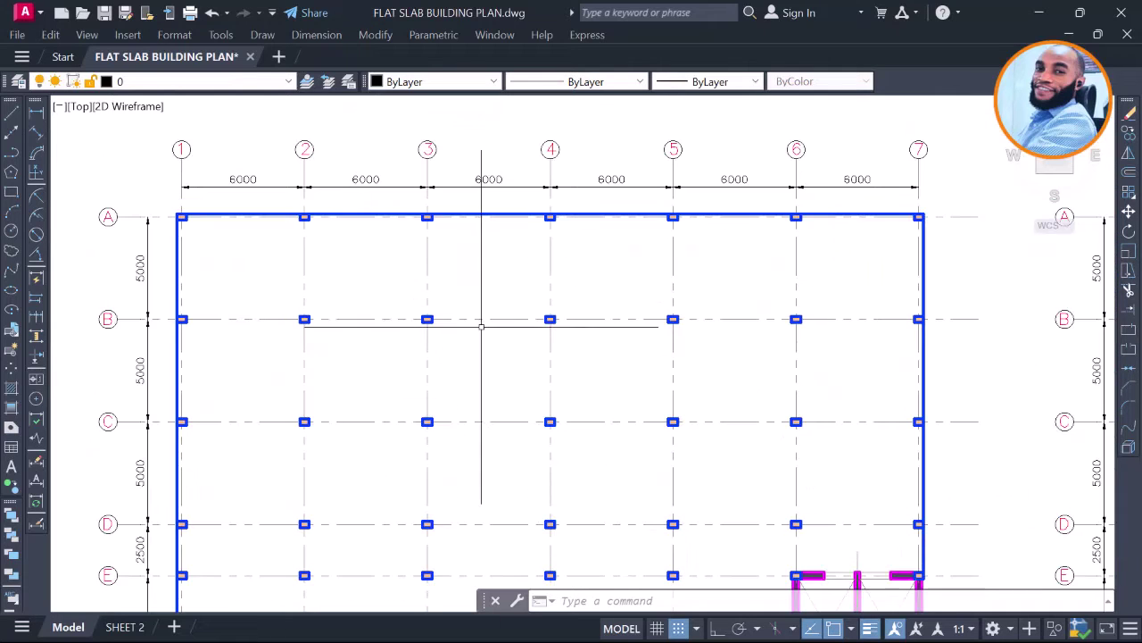
pyautogui.scroll(-2, 481, 327)
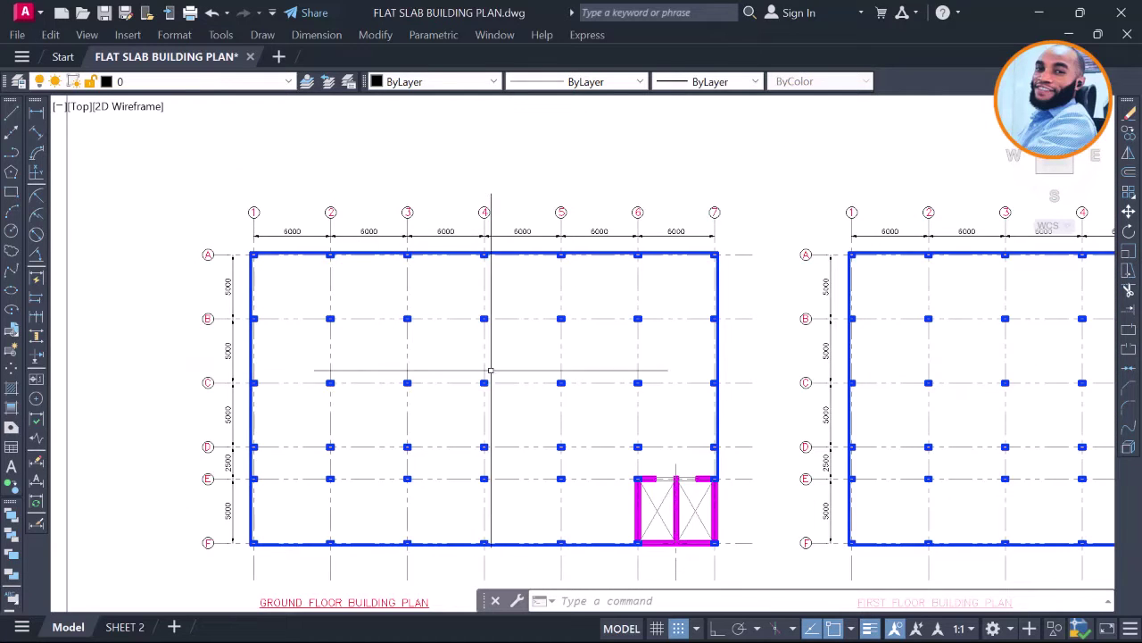
pyautogui.scroll(2, 446, 366)
pyautogui.scroll(-2, 612, 327)
pyautogui.moveTo(612, 326)
pyautogui.mouseDown(button='middle')
pyautogui.moveTo(509, 327)
pyautogui.moveTo(557, 274)
pyautogui.mouseUp(button='middle')
pyautogui.scroll(3, 288, 425)
pyautogui.scroll(-3, 288, 426)
# Step: Examine the first floor and second floor building plans, including the roof-below area on the second floor
pyautogui.moveTo(722, 429); pyautogui.dragTo(433, 428, button='middle')
pyautogui.scroll(3, 605, 464)
pyautogui.scroll(1, 606, 464)
pyautogui.scroll(-3, 334, 472)
pyautogui.moveTo(489, 377); pyautogui.dragTo(370, 404, button='middle')
pyautogui.moveTo(832, 406); pyautogui.dragTo(510, 417, button='middle')
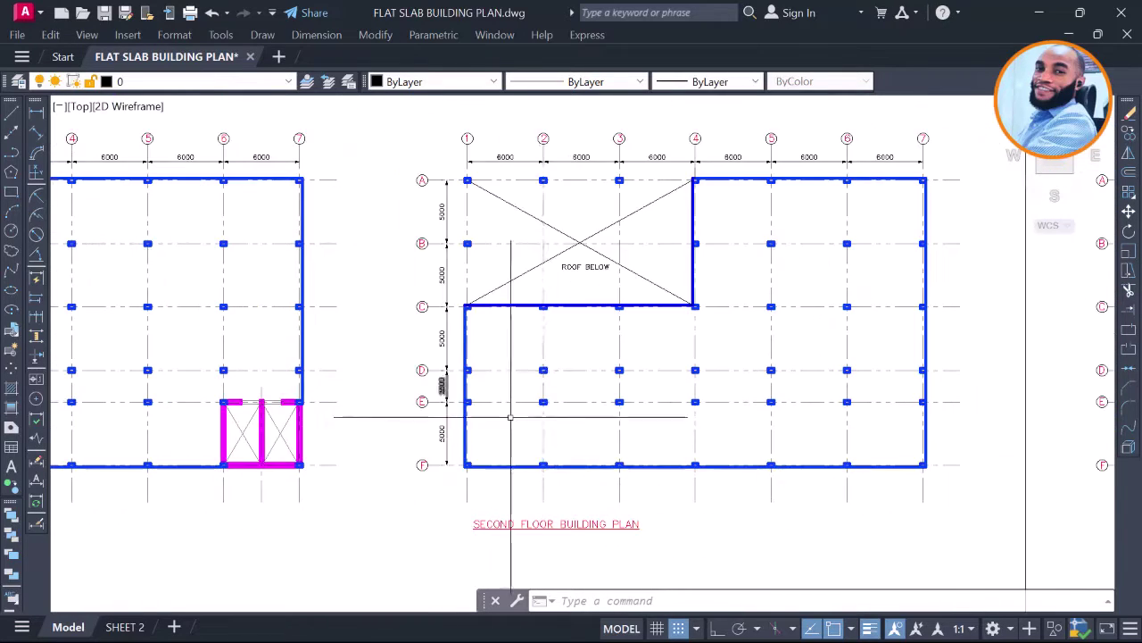
pyautogui.scroll(2, 555, 497)
pyautogui.scroll(-2, 504, 516)
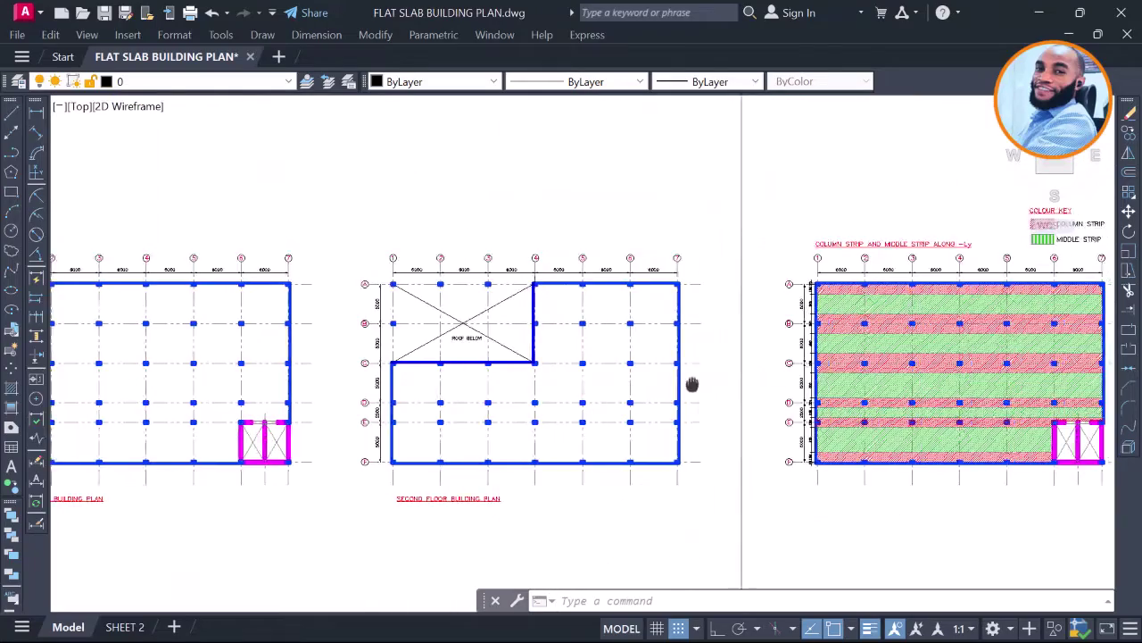
# Step: Examine the column strip and middle strip layout along Ly, including its title, colour key and strip widths
pyautogui.moveTo(694, 385); pyautogui.dragTo(450, 373, button='middle')
pyautogui.scroll(2, 798, 366)
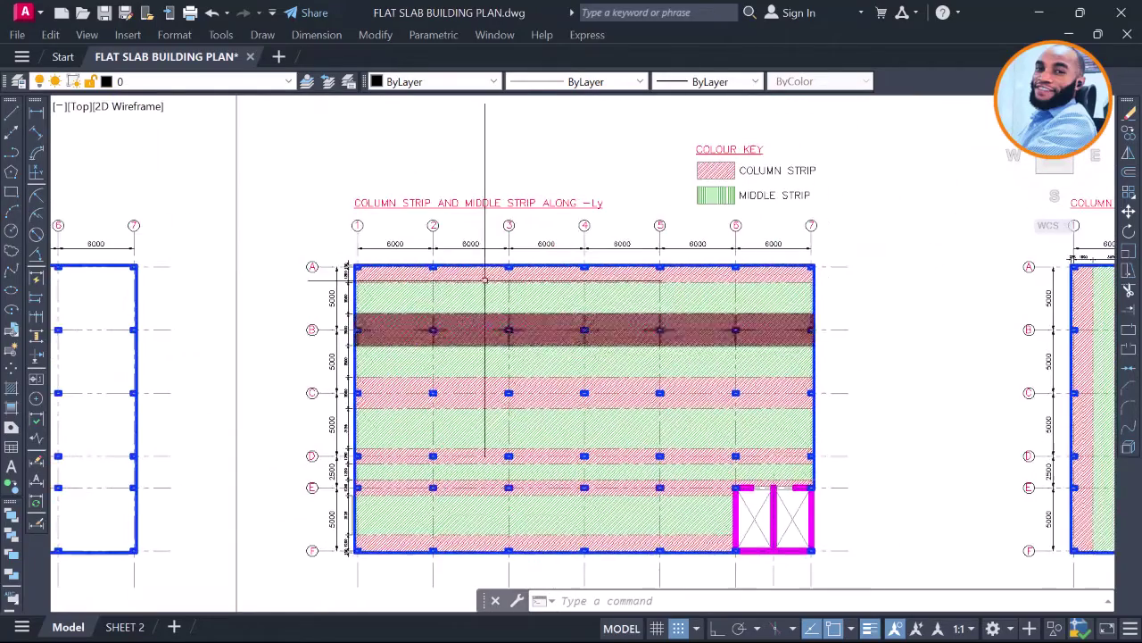
pyautogui.scroll(6, 396, 204)
pyautogui.scroll(-6, 395, 207)
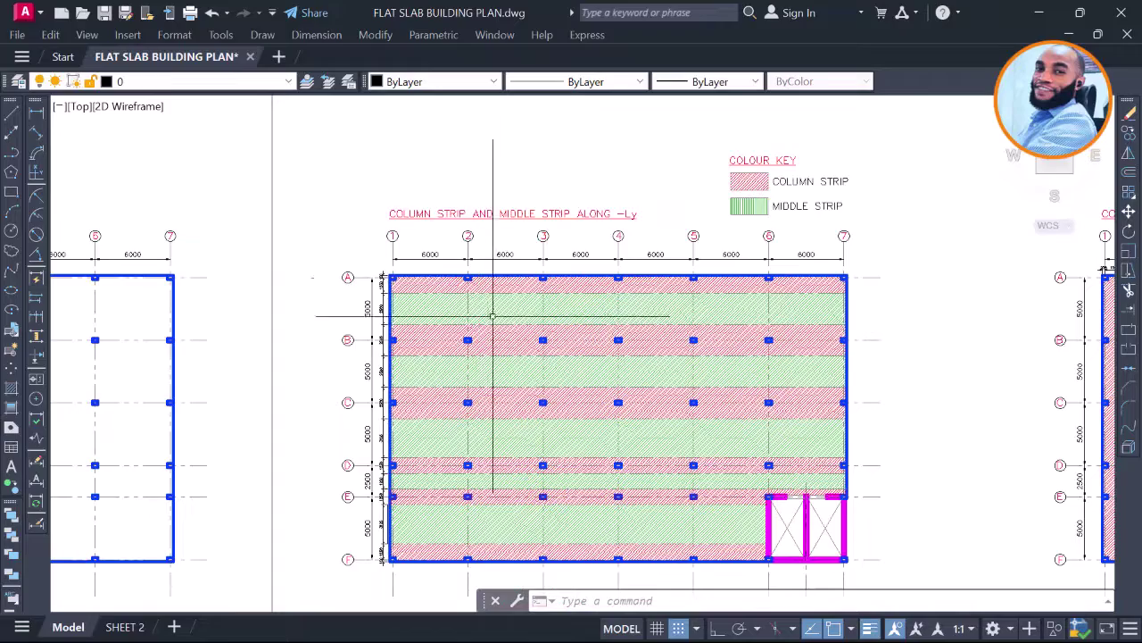
pyautogui.scroll(4, 432, 206)
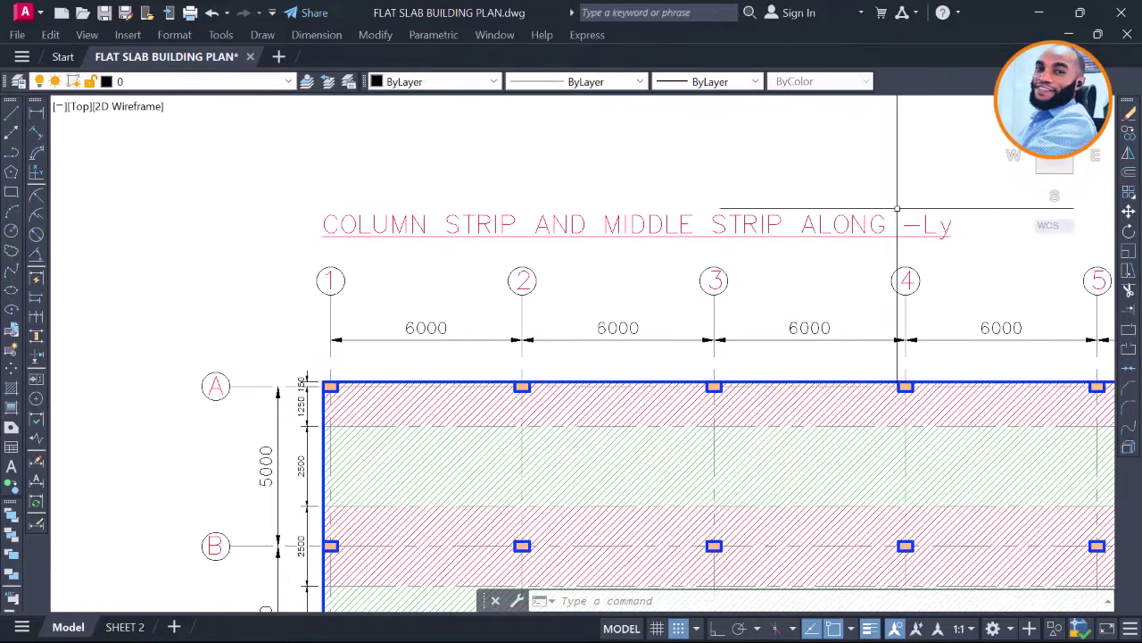
pyautogui.scroll(-4, 535, 256)
pyautogui.scroll(4, 697, 230)
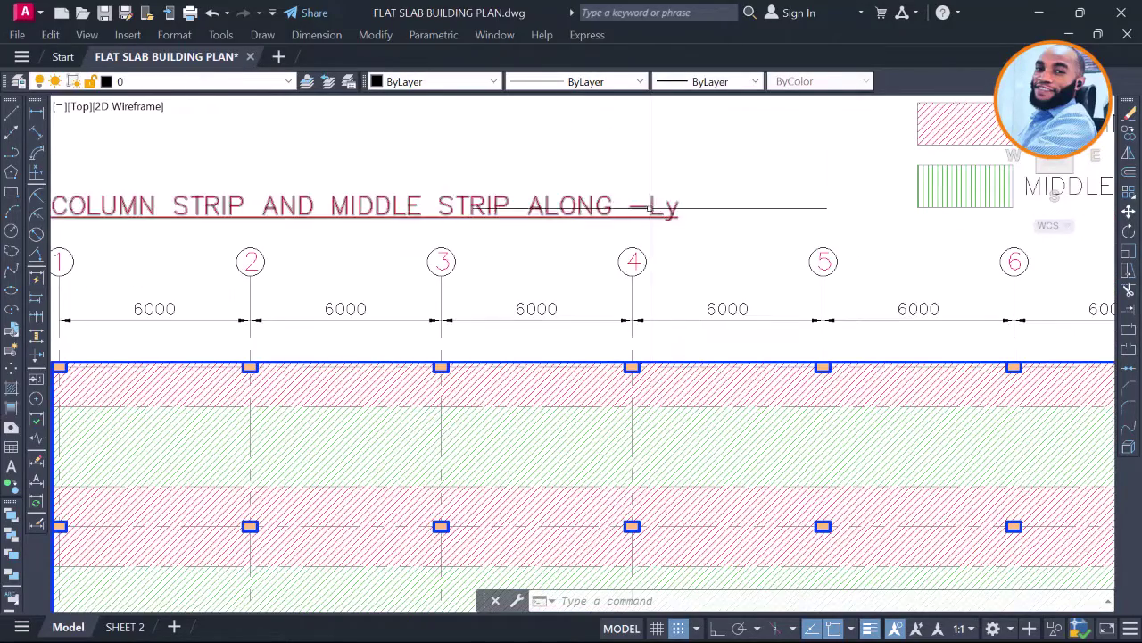
pyautogui.scroll(-4, 758, 199)
pyautogui.scroll(4, 571, 255)
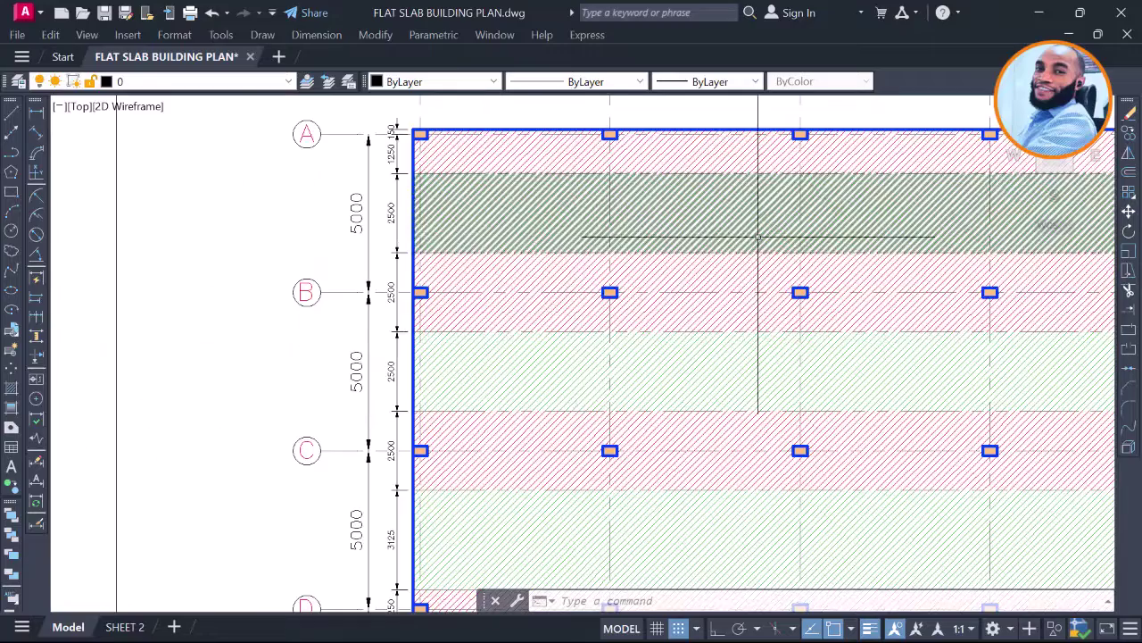
pyautogui.scroll(-4, 640, 253)
# Step: Examine the column strip and middle strip layout along Lx, including its title and strip widths
pyautogui.moveTo(722, 256); pyautogui.dragTo(353, 278, button='middle')
pyautogui.scroll(4, 597, 215)
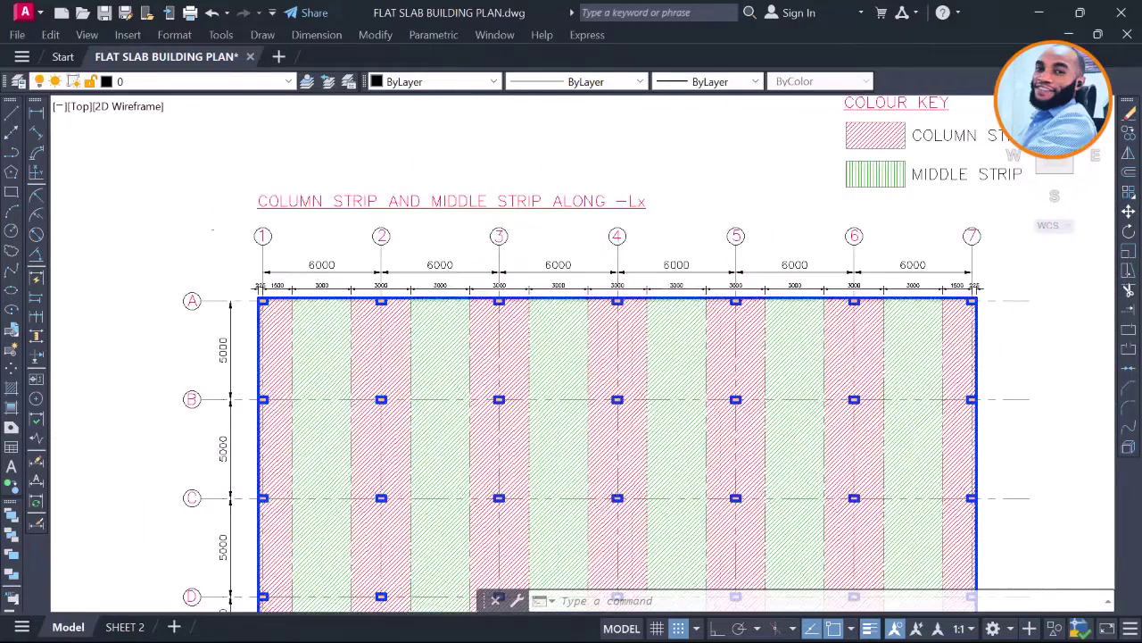
pyautogui.scroll(-2, 340, 230)
pyautogui.scroll(4, 311, 213)
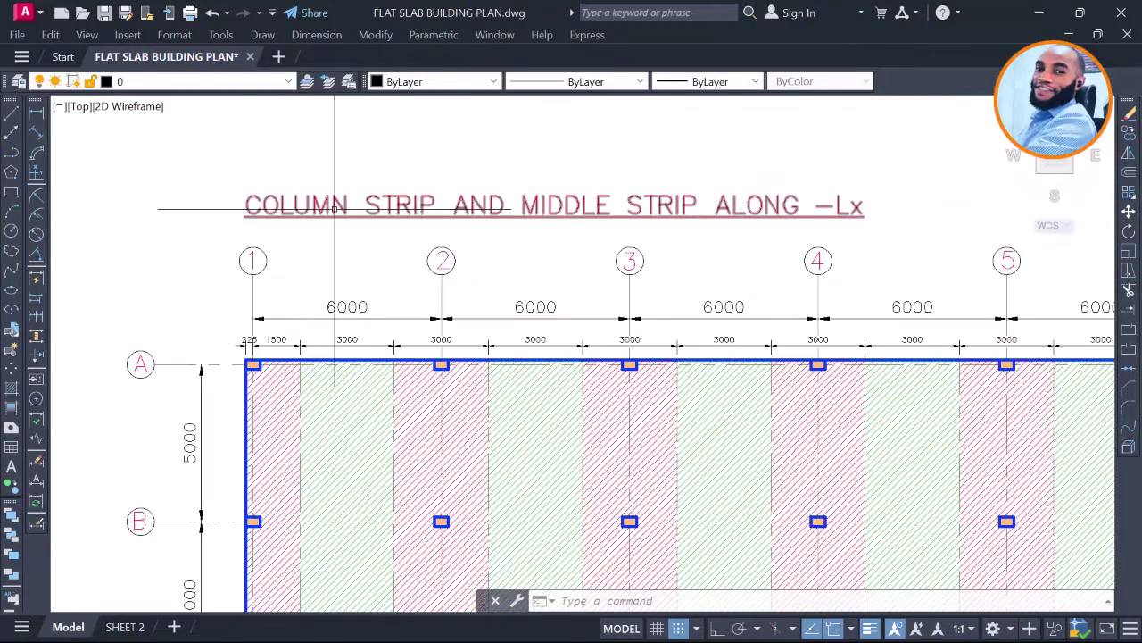
pyautogui.scroll(-2, 341, 206)
pyautogui.scroll(-2, 382, 208)
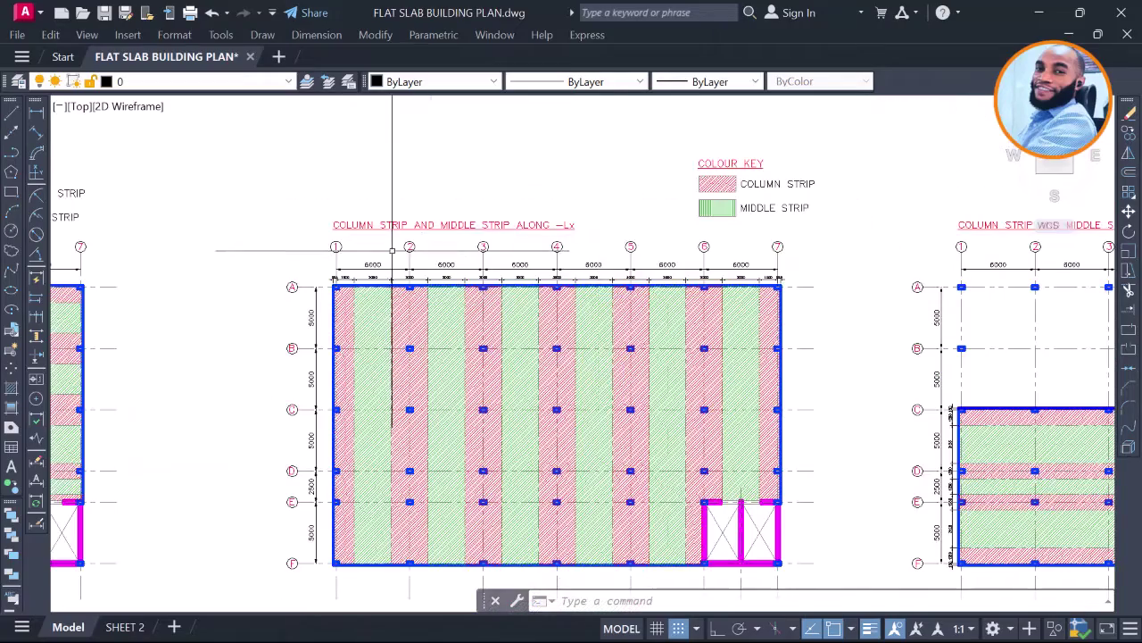
# Step: Examine how the column strips and middle strips of the full rectangular Lx layout align with gridlines 1 to 7
pyautogui.scroll(4, 571, 225)
pyautogui.scroll(-3, 763, 221)
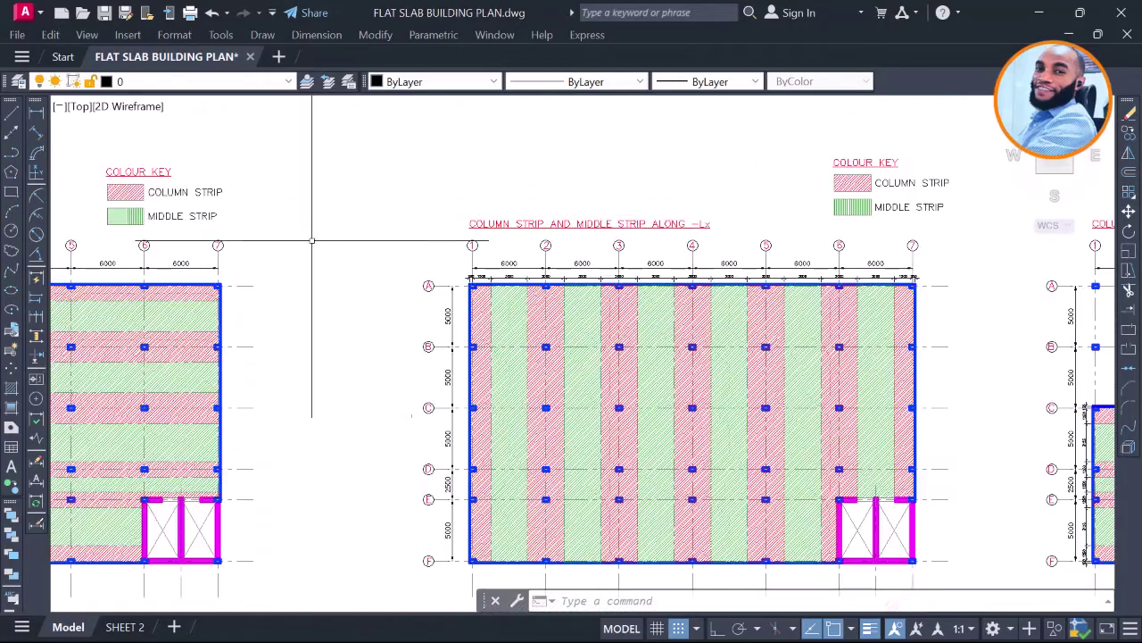
pyautogui.scroll(3, 396, 217)
pyautogui.scroll(-3, 446, 232)
pyautogui.scroll(4, 625, 267)
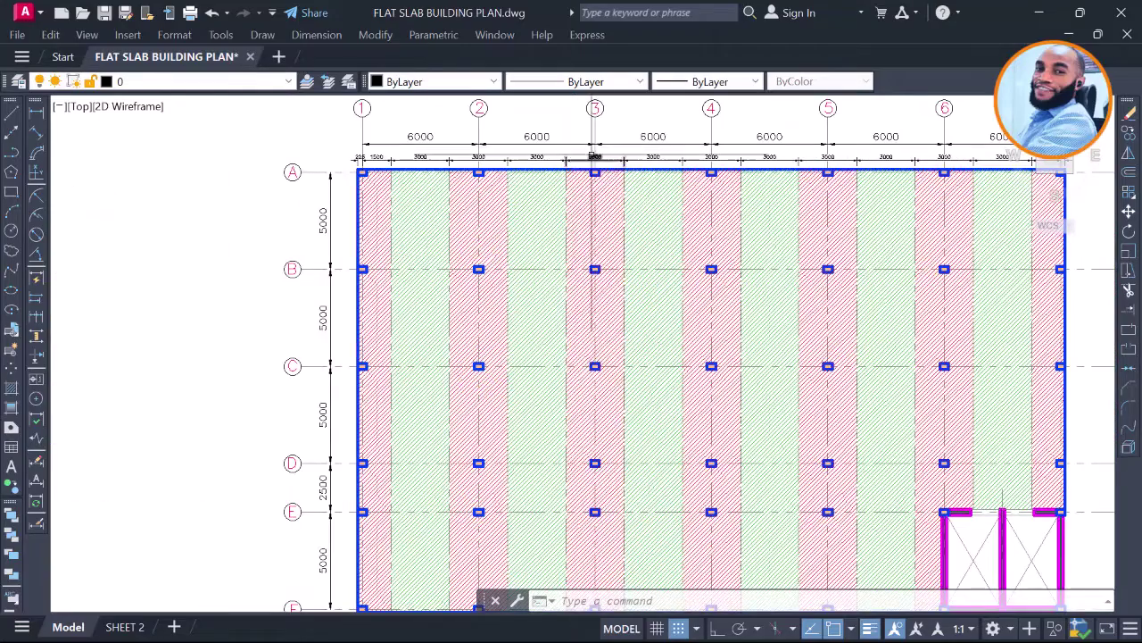
pyautogui.scroll(-2, 595, 157)
pyautogui.scroll(2, 616, 223)
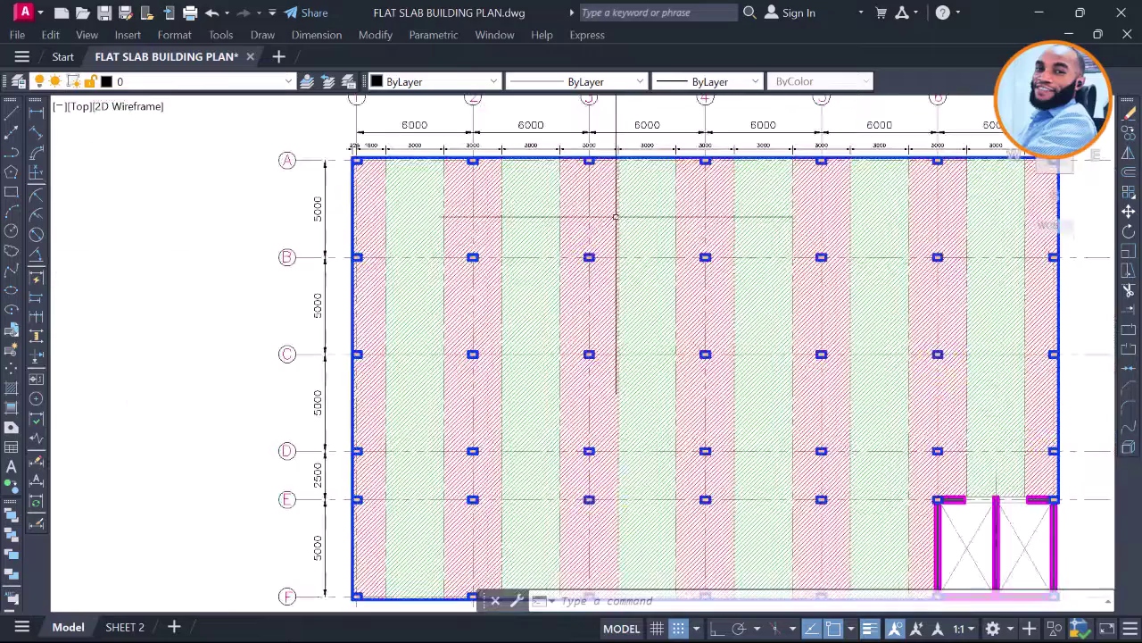
pyautogui.scroll(-2, 554, 249)
# Step: Examine the colour key above the Ly strip layout to match the hatches to column strip and middle strip
pyautogui.scroll(5, 485, 255)
pyautogui.moveTo(369, 255)
pyautogui.mouseDown(button='middle')
pyautogui.moveTo(581, 300)
pyautogui.moveTo(573, 291)
pyautogui.mouseUp(button='middle')
pyautogui.scroll(2, 591, 295)
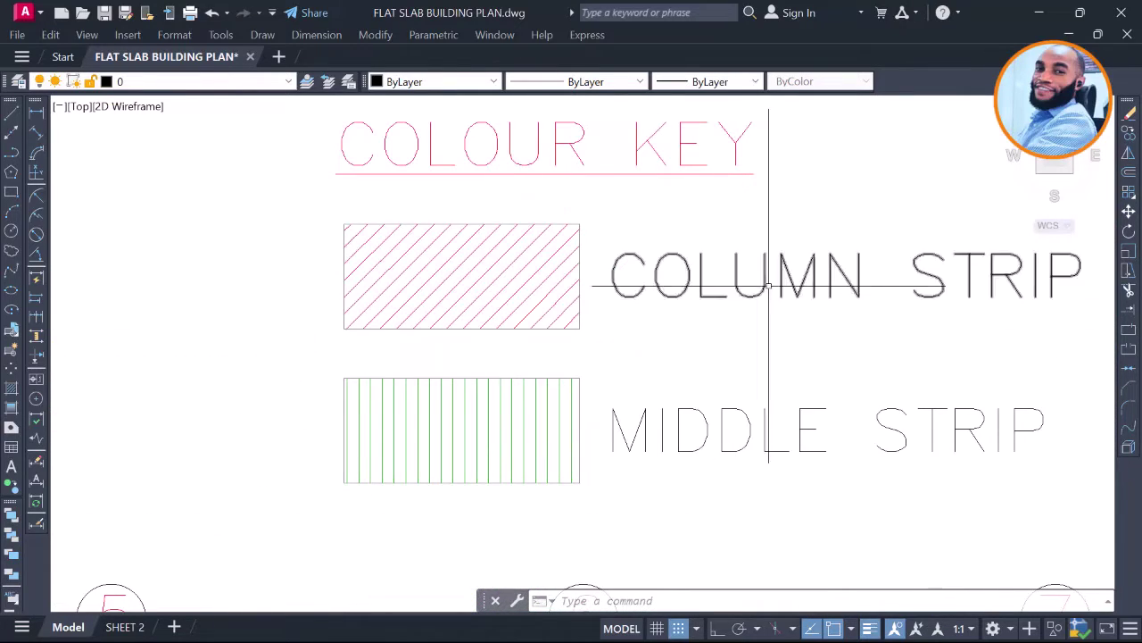
pyautogui.scroll(-4, 769, 286)
pyautogui.scroll(2, 607, 326)
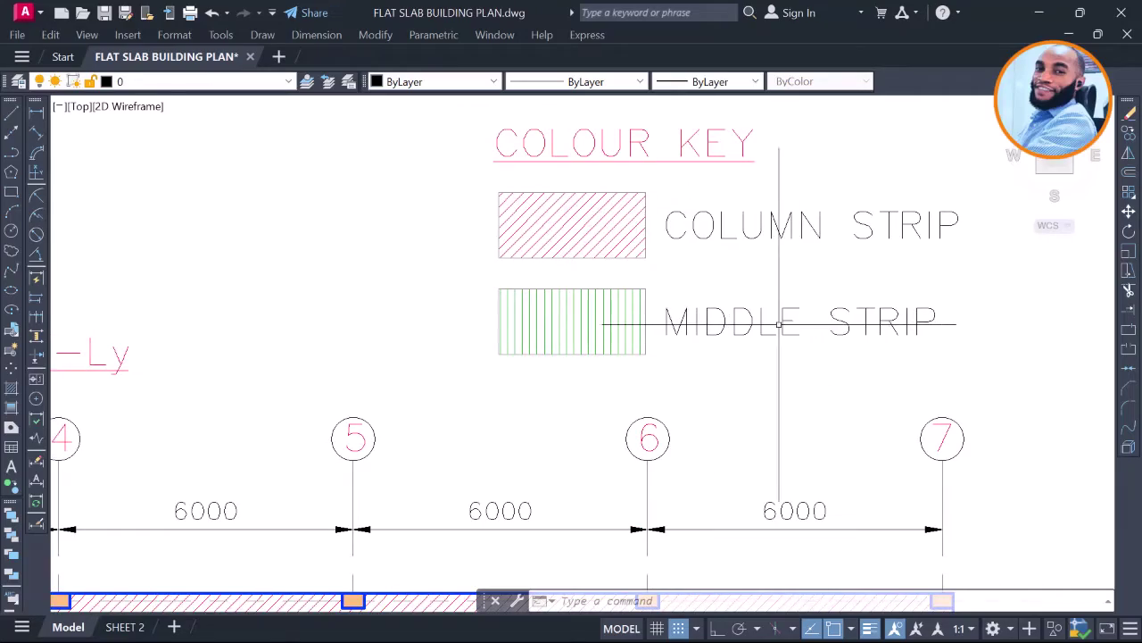
pyautogui.scroll(-5, 839, 320)
# Step: Examine the horizontal column and middle strips of the full rectangular Ly layout, from gridline A down to the crossed openings near gridline F
pyautogui.scroll(5, 549, 326)
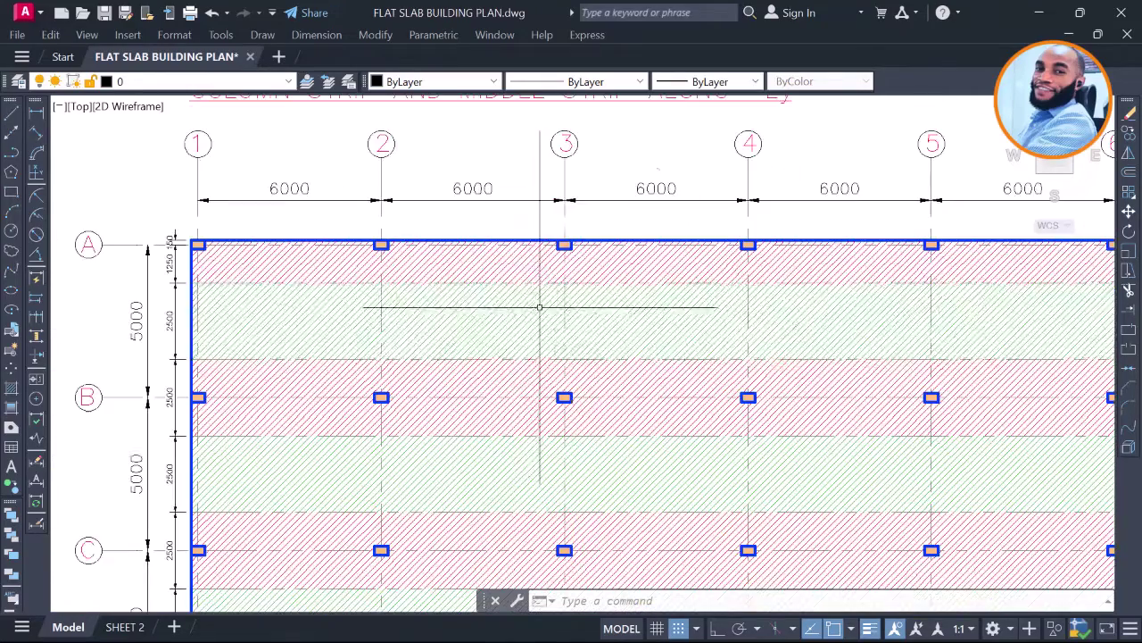
pyautogui.scroll(2, 489, 264)
pyautogui.scroll(-4, 479, 261)
pyautogui.moveTo(486, 368); pyautogui.dragTo(479, 287, button='middle')
pyautogui.scroll(-2, 477, 375)
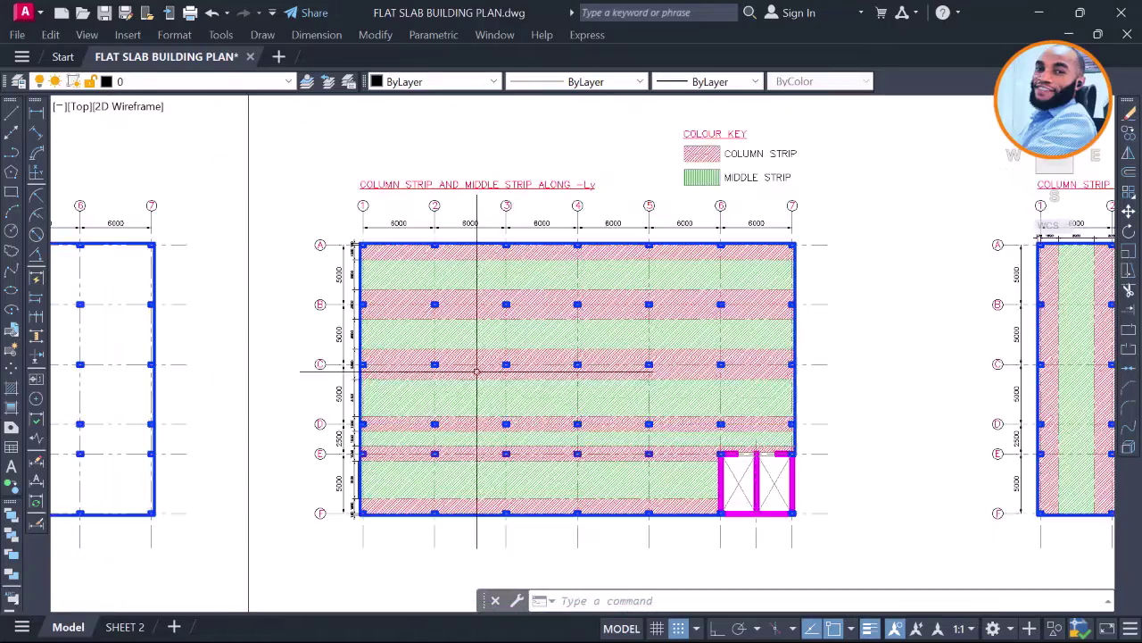
pyautogui.moveTo(659, 437); pyautogui.dragTo(462, 401, button='middle')
pyautogui.scroll(2, 374, 458)
pyautogui.scroll(-2, 353, 446)
pyautogui.moveTo(754, 402)
pyautogui.mouseDown(button='middle')
pyautogui.moveTo(454, 395)
pyautogui.moveTo(777, 461)
pyautogui.mouseUp(button='middle')
pyautogui.scroll(2, 511, 350)
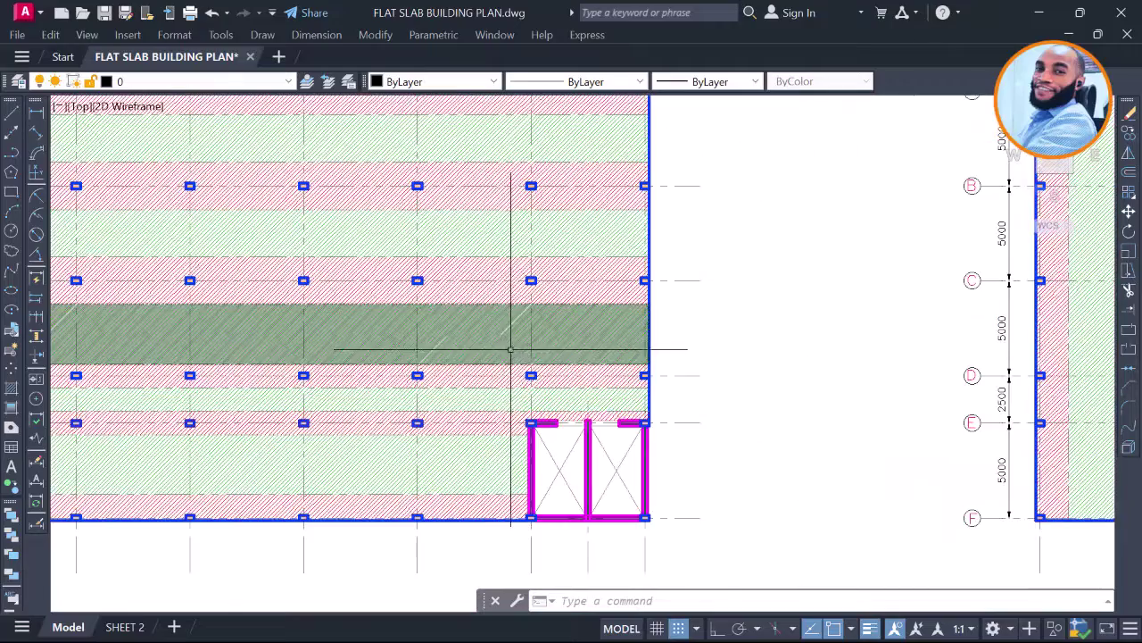
pyautogui.scroll(-2, 397, 337)
# Step: Compare the strip layouts of the full rectangular floor with the L-shaped second floor layouts along Ly and Lx
pyautogui.moveTo(848, 349); pyautogui.dragTo(512, 358, button='middle')
pyautogui.moveTo(708, 332); pyautogui.dragTo(486, 348, button='middle')
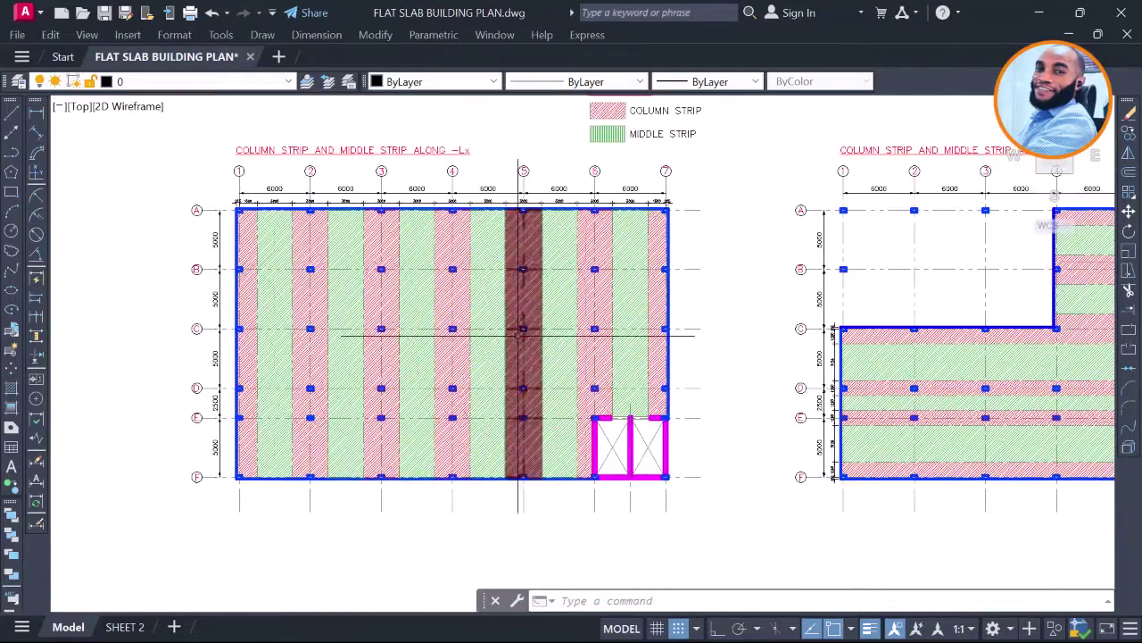
pyautogui.moveTo(765, 345); pyautogui.dragTo(464, 364, button='middle')
pyautogui.moveTo(893, 365); pyautogui.dragTo(504, 308, button='middle')
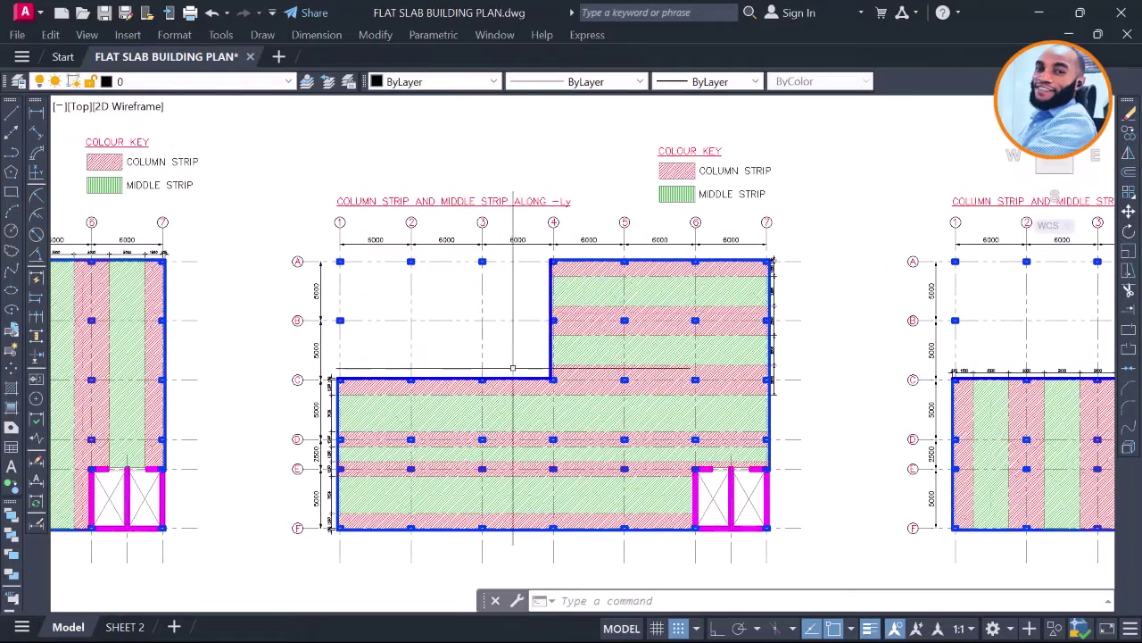
pyautogui.scroll(-6, 586, 333)
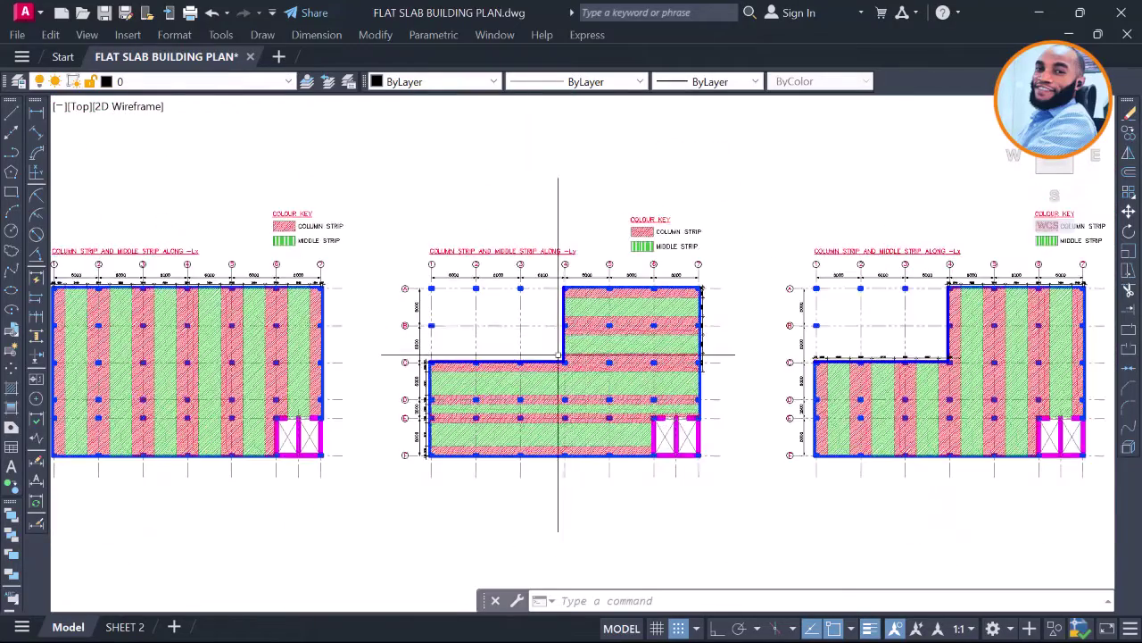
pyautogui.scroll(6, 663, 411)
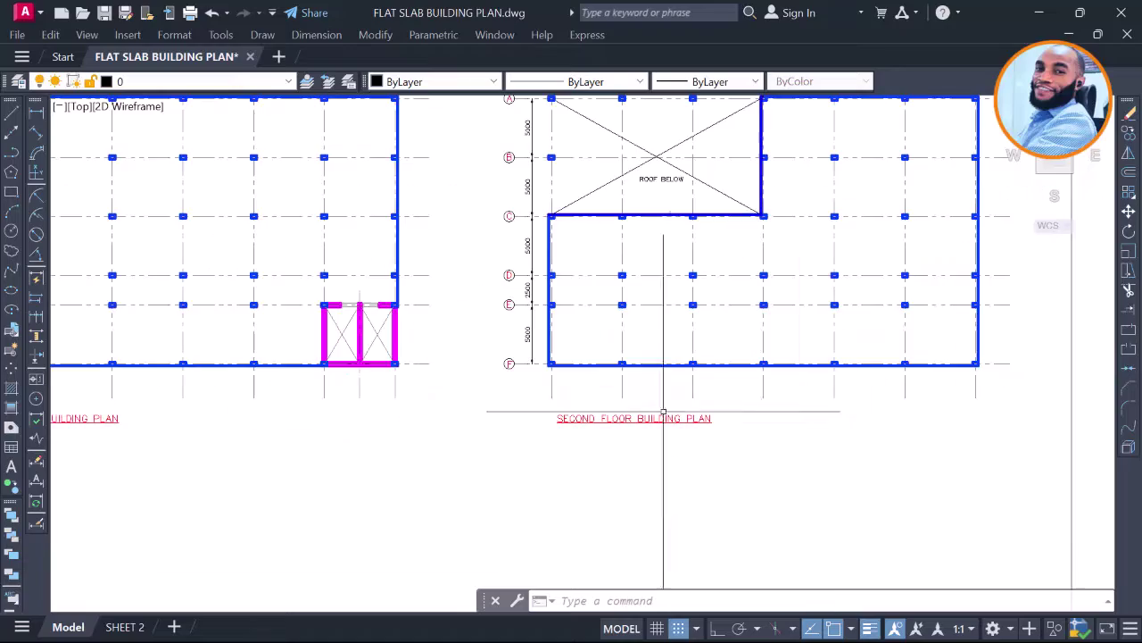
pyautogui.scroll(-3, 653, 390)
pyautogui.moveTo(969, 340); pyautogui.dragTo(688, 331, button='middle')
pyautogui.scroll(5, 492, 331)
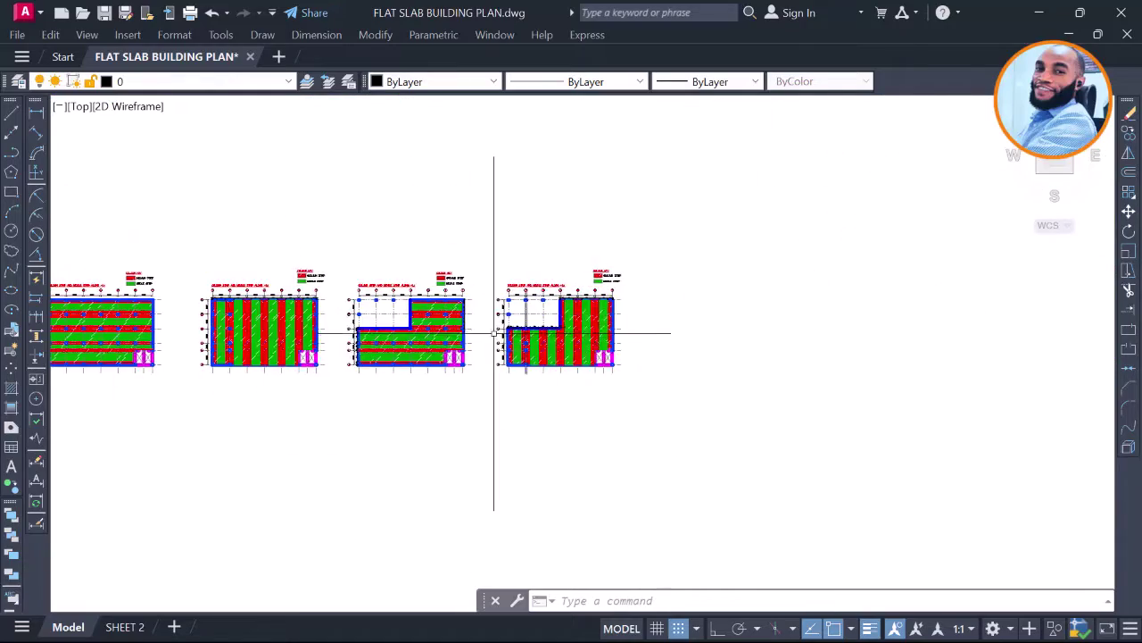
pyautogui.moveTo(460, 327)
pyautogui.mouseDown(button='middle')
pyautogui.moveTo(646, 314)
pyautogui.moveTo(744, 324)
pyautogui.mouseUp(button='middle')
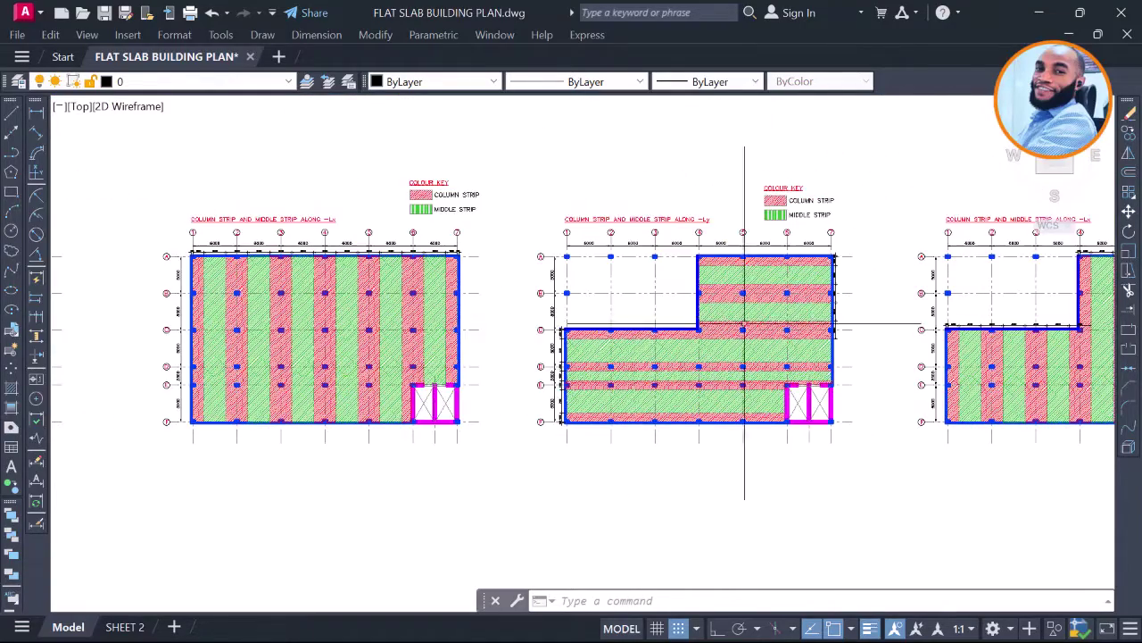
pyautogui.scroll(-2, 591, 311)
pyautogui.moveTo(537, 314); pyautogui.dragTo(645, 306, button='middle')
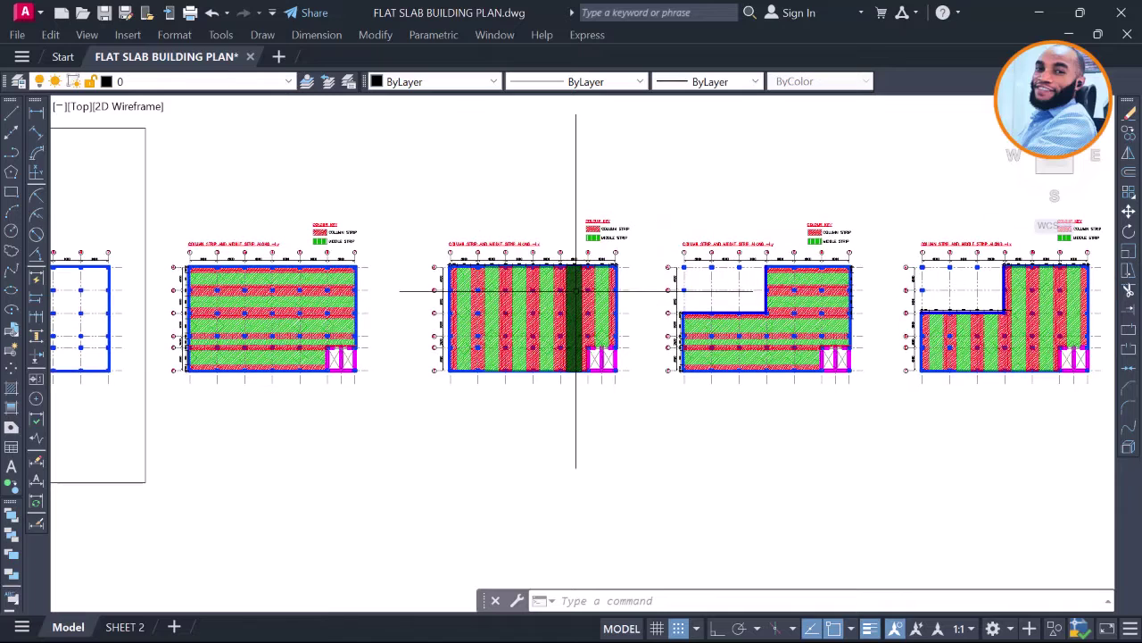
# Step: Switch to ProtaStructure, view the 3D building model and open the Storey: 1 plan
pyautogui.press('super')
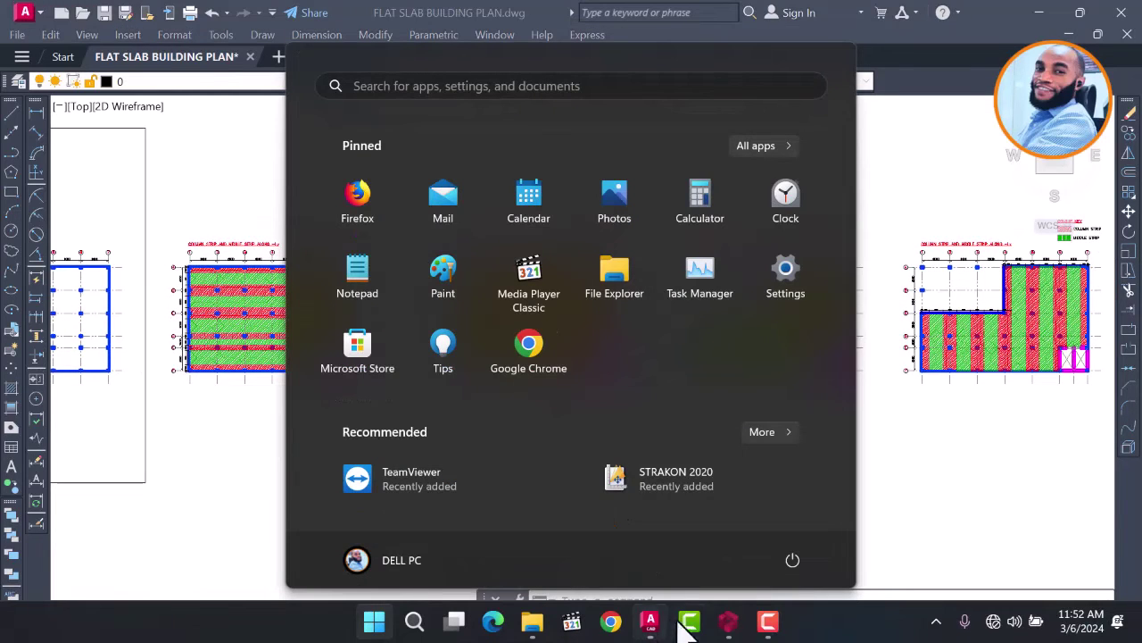
pyautogui.click(727, 625)
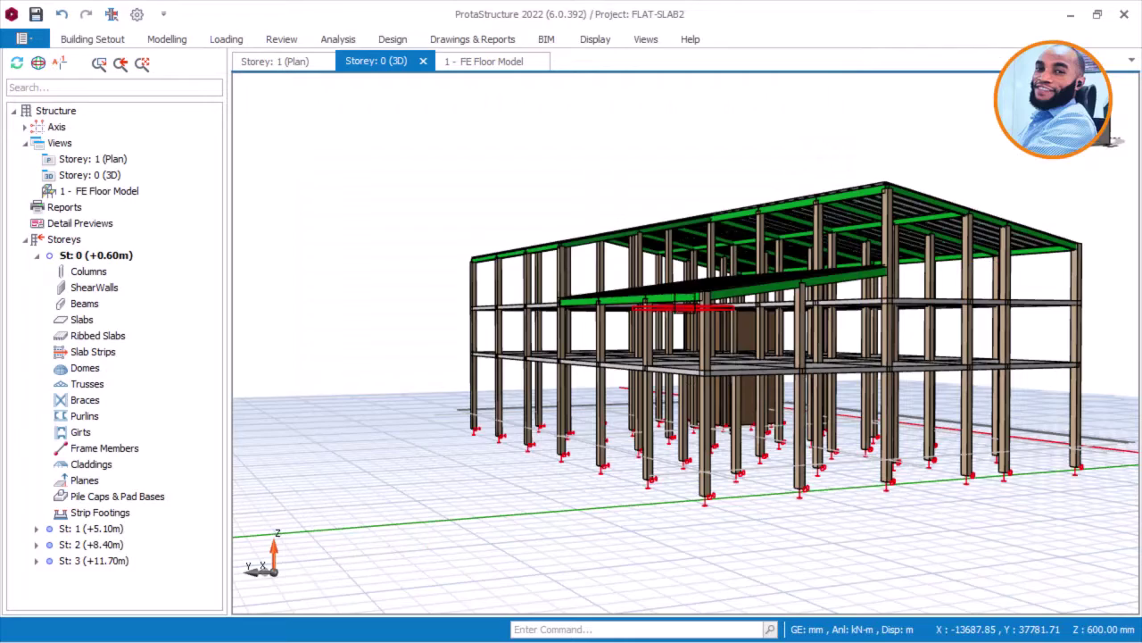
pyautogui.moveTo(709, 237); pyautogui.dragTo(678, 214, button='middle')
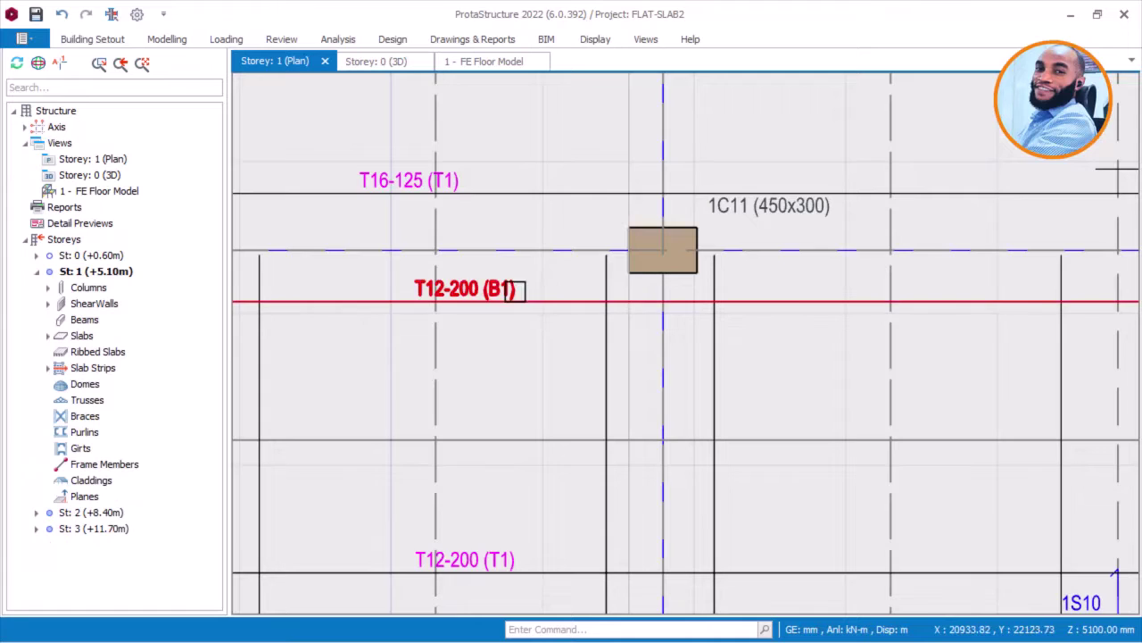
# Step: Examine the T16-125 (T1) and T12-200 (B1) slab reinforcement labels beside column 1C11 on the Storey: 1 plan
pyautogui.scroll(-2, 663, 286)
pyautogui.scroll(1, 490, 225)
pyautogui.scroll(-3, 676, 262)
pyautogui.moveTo(624, 254); pyautogui.dragTo(630, 284, button='middle')
pyautogui.scroll(3, 675, 289)
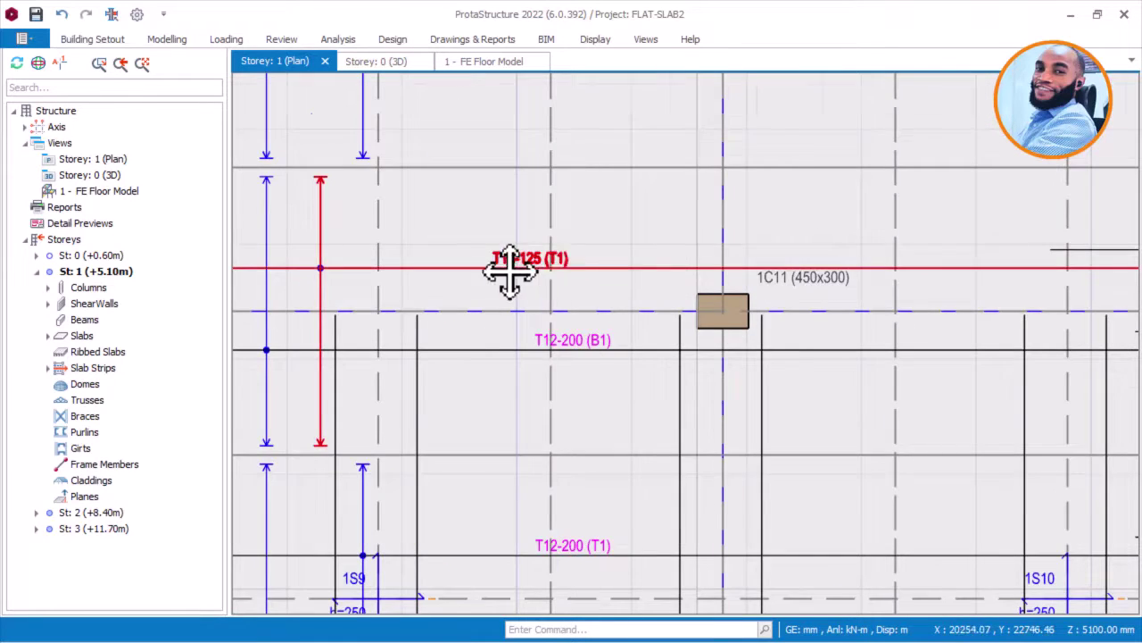
pyautogui.scroll(1, 510, 271)
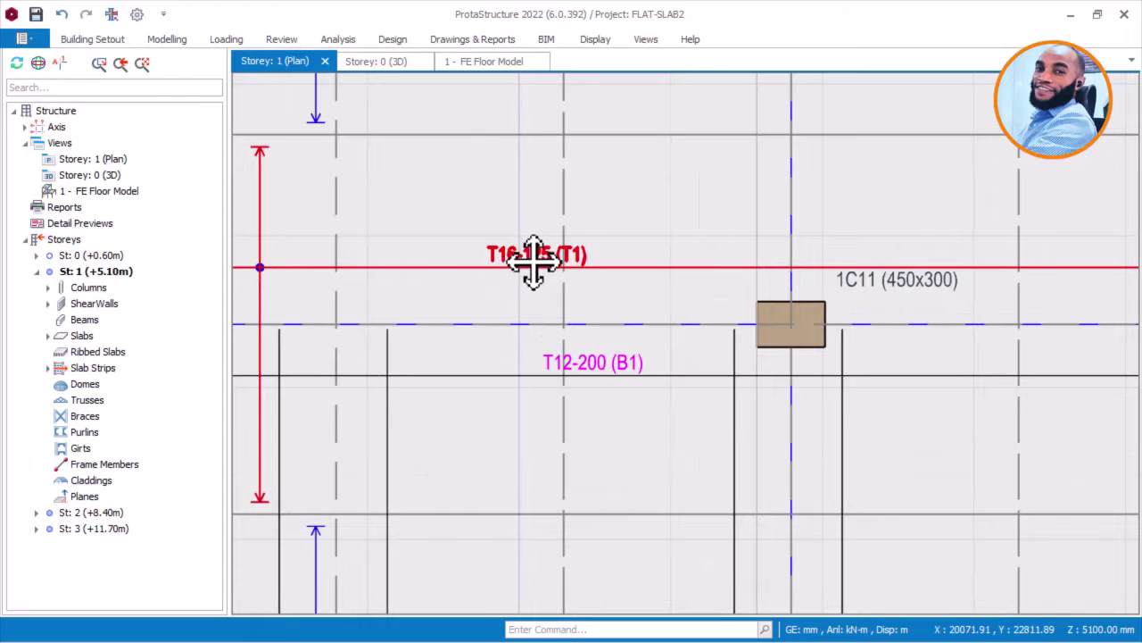
pyautogui.scroll(-1, 688, 262)
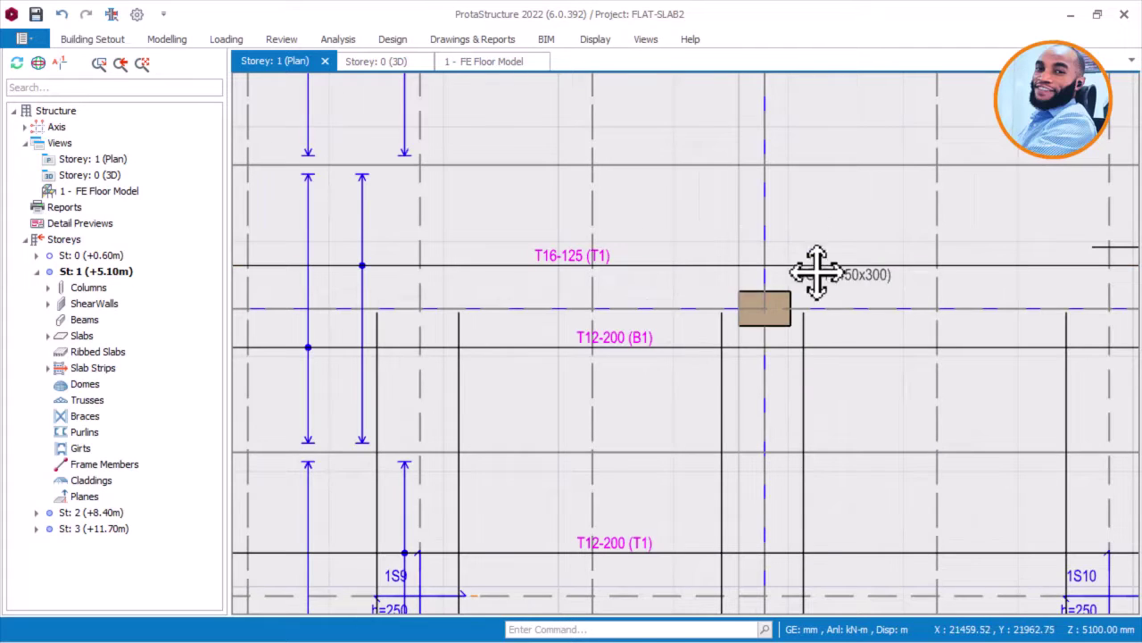
pyautogui.scroll(-1, 744, 306)
pyautogui.scroll(3, 625, 345)
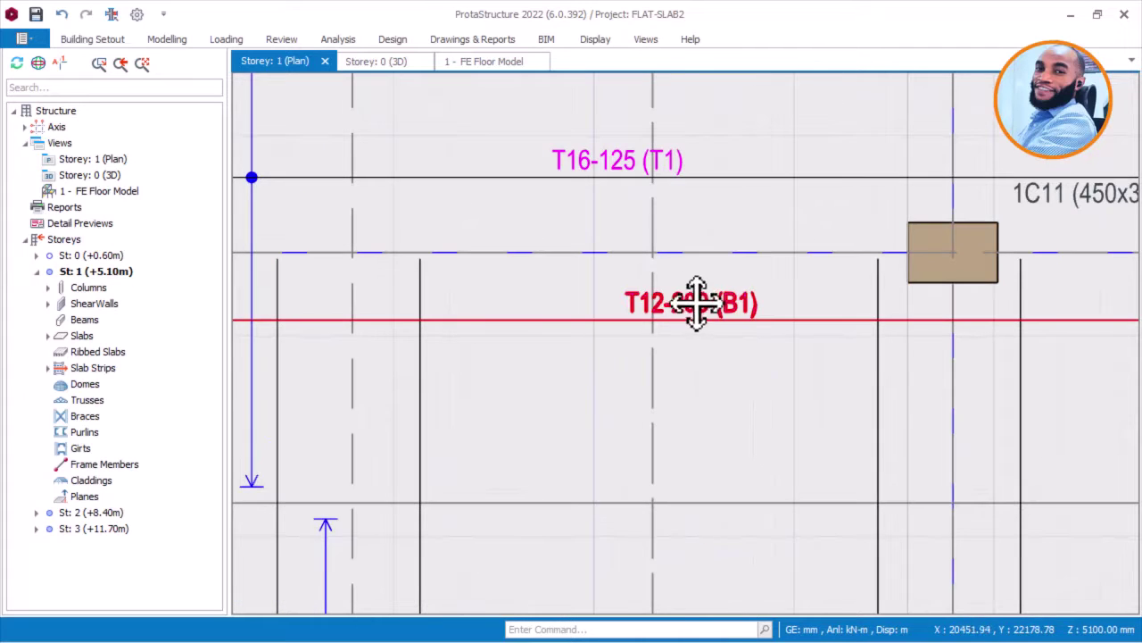
pyautogui.scroll(-2, 701, 321)
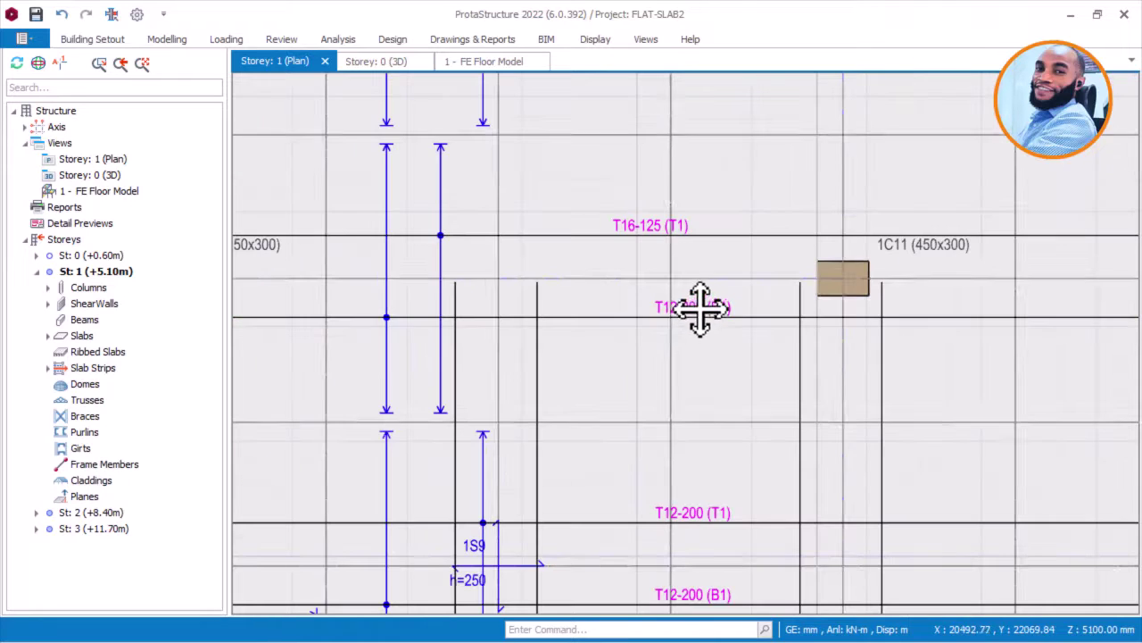
pyautogui.scroll(4, 684, 326)
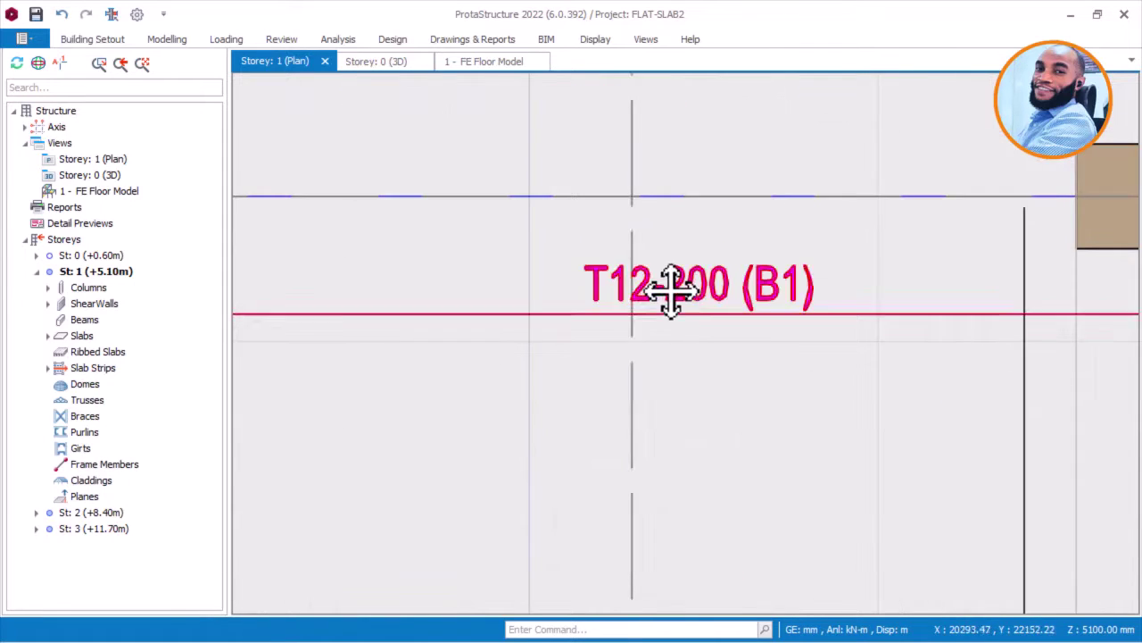
pyautogui.scroll(-3, 671, 290)
pyautogui.scroll(3, 665, 299)
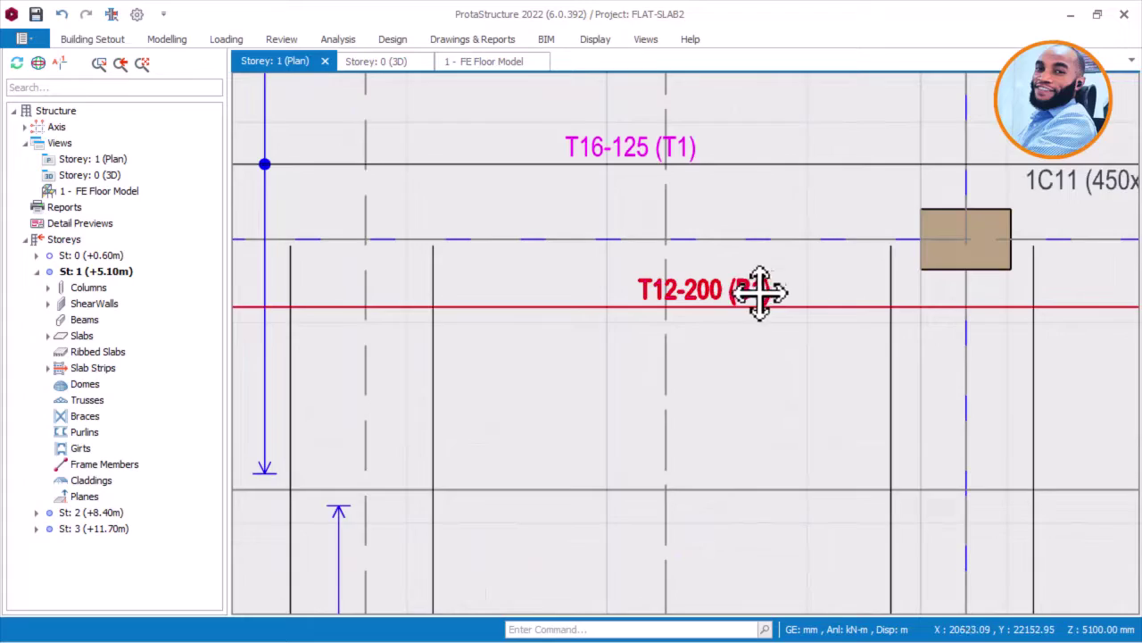
# Step: Examine the T16-125 (T1) top bars and their distribution range at edge column 1C2
pyautogui.scroll(-6, 759, 291)
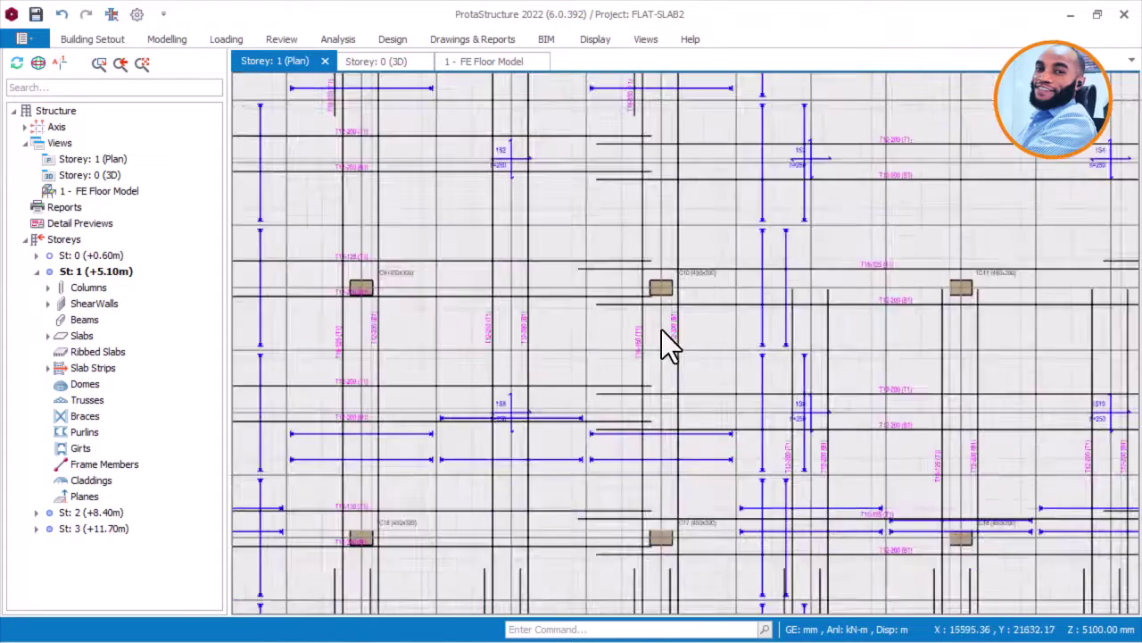
pyautogui.scroll(-3, 625, 337)
pyautogui.scroll(3, 454, 217)
pyautogui.moveTo(566, 215); pyautogui.dragTo(556, 340, button='middle')
pyautogui.scroll(-1, 496, 193)
pyautogui.scroll(-1, 496, 194)
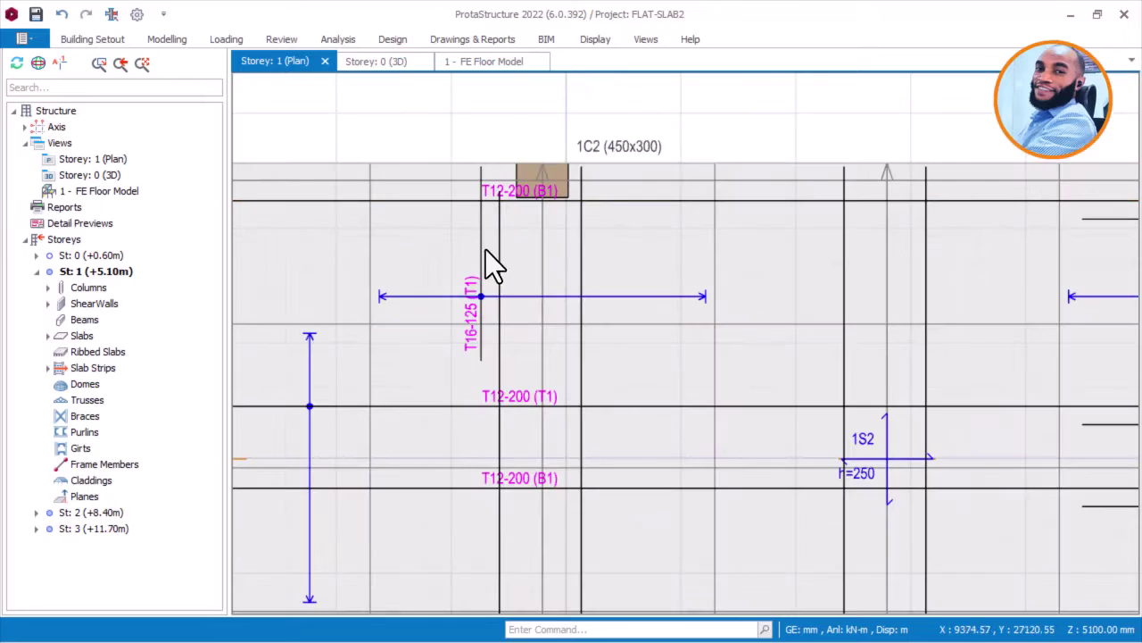
pyautogui.scroll(2, 473, 338)
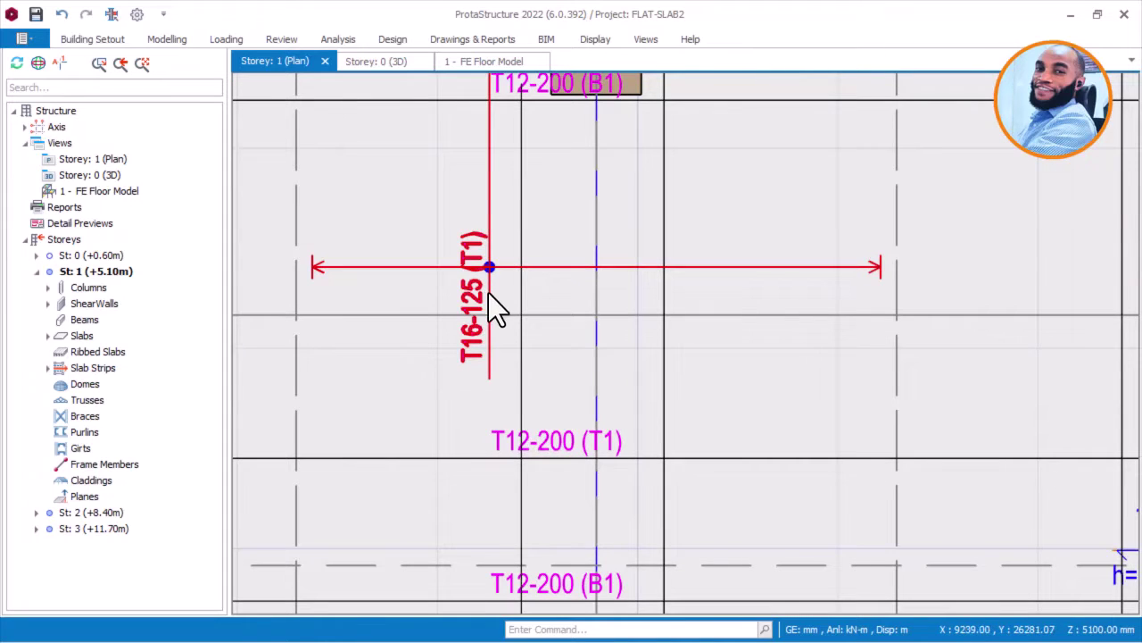
pyautogui.scroll(-4, 490, 301)
pyautogui.scroll(4, 493, 460)
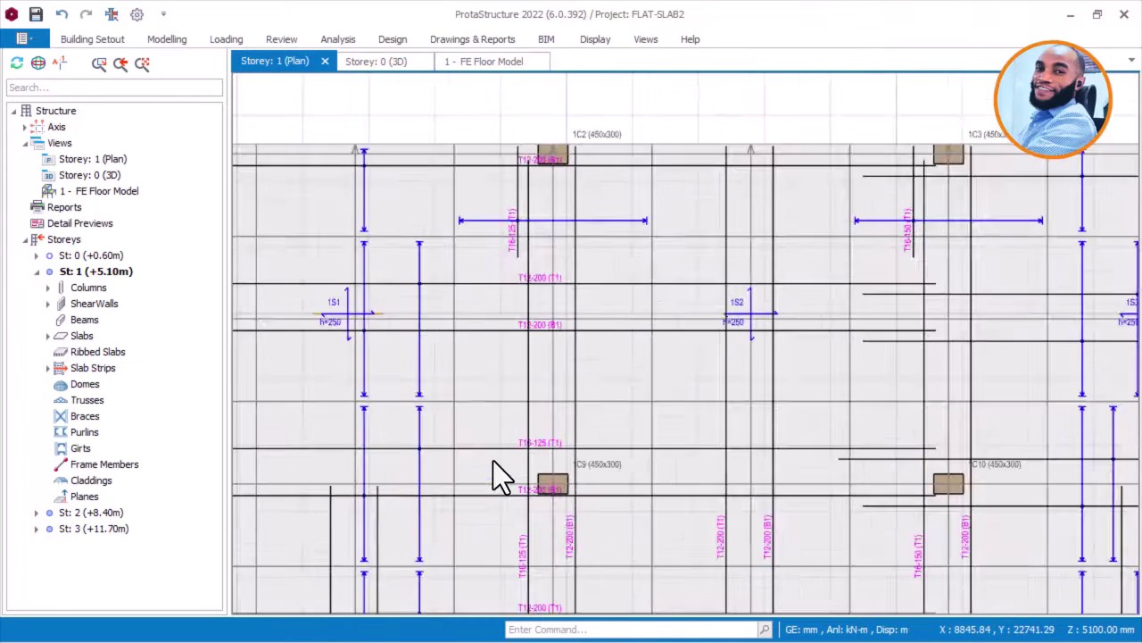
# Step: Examine the slab reinforcement around columns 1C9 and 1C16 and across slabs 1S7 and 1S8
pyautogui.scroll(3, 589, 241)
pyautogui.scroll(-5, 596, 243)
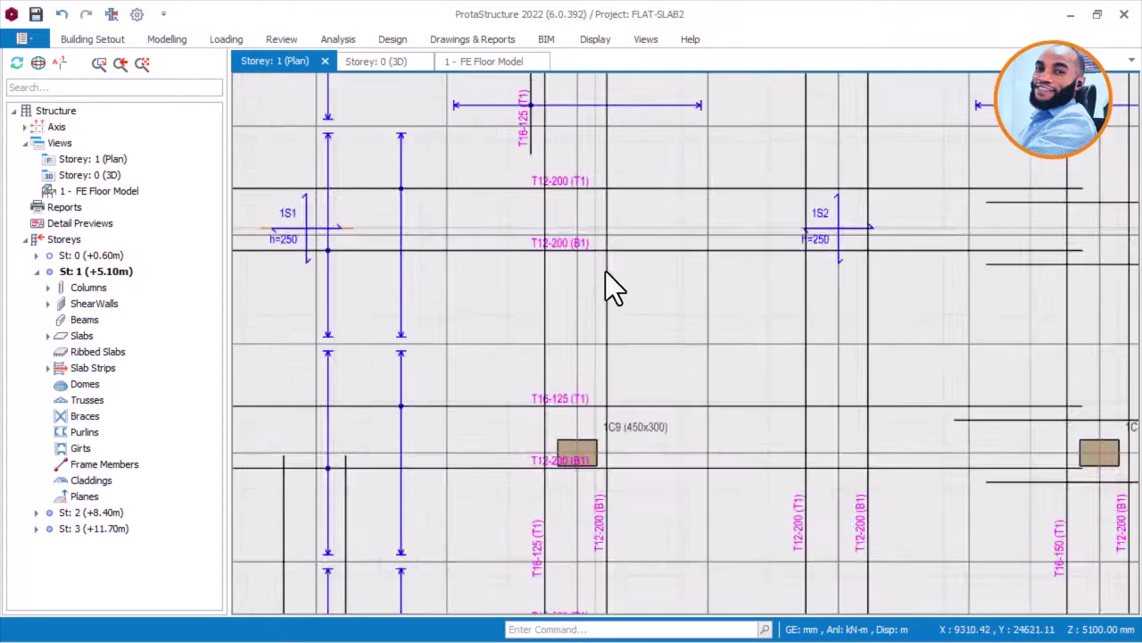
pyautogui.scroll(3, 571, 378)
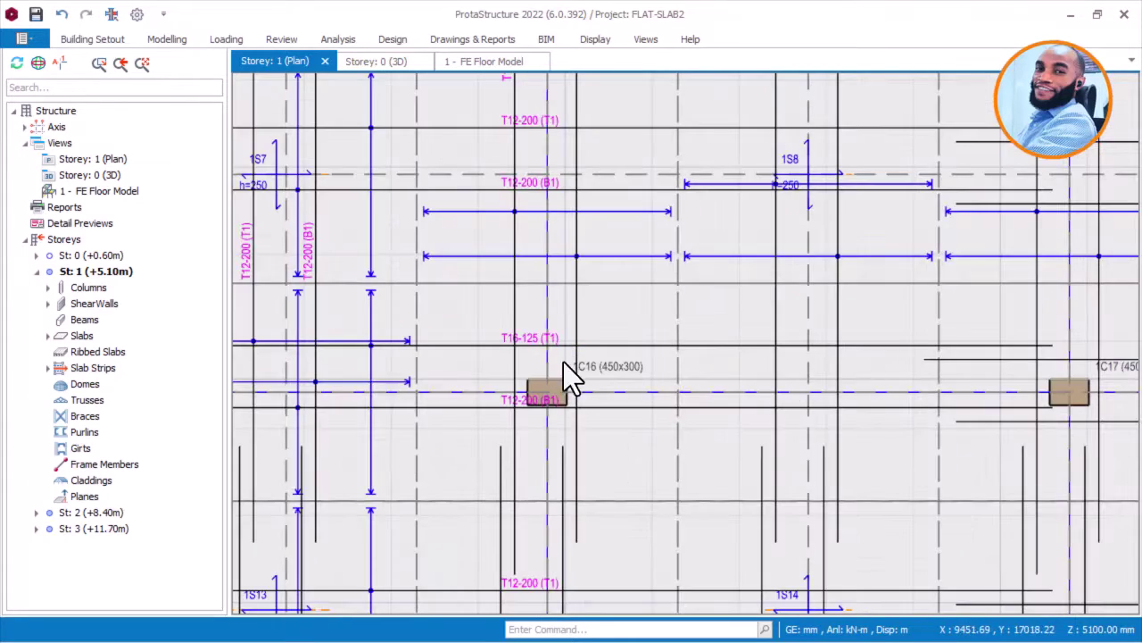
pyautogui.scroll(-2, 553, 362)
pyautogui.moveTo(548, 348); pyautogui.dragTo(529, 402, button='middle')
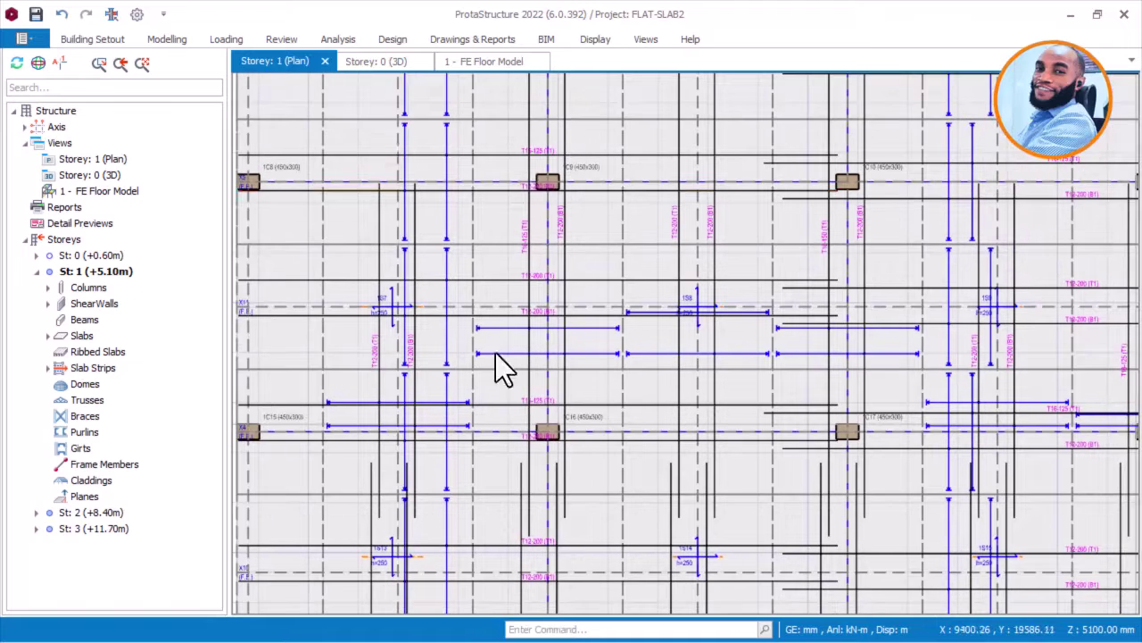
# Step: Open the storey 1 FE Floor Model and examine its Disp Z vertical displacement contours around the columns
pyautogui.click(474, 65)
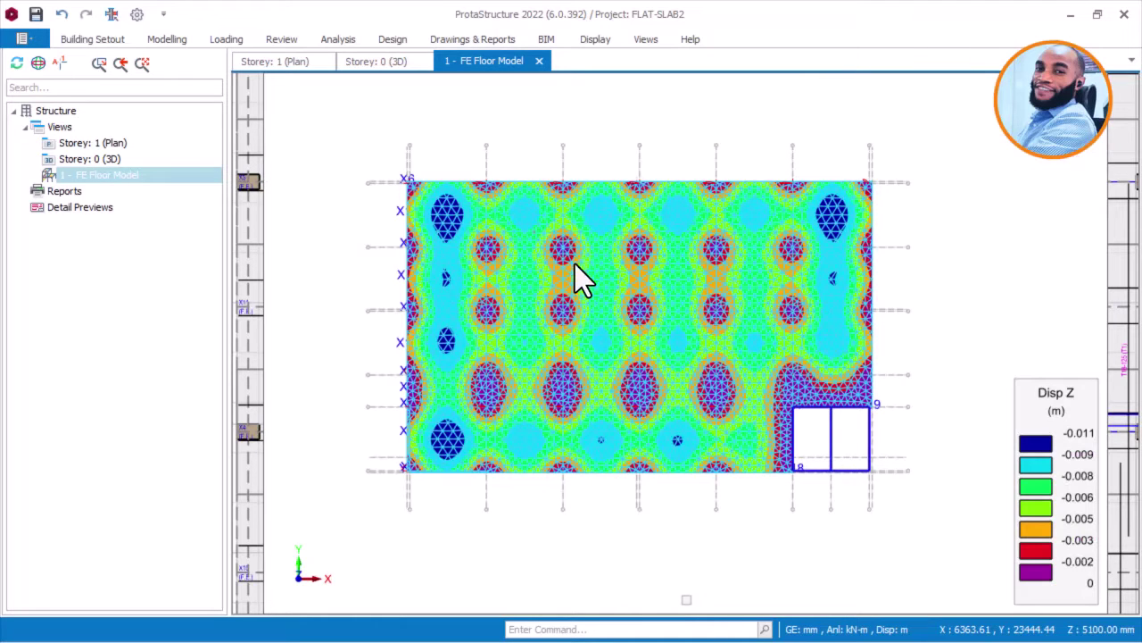
pyautogui.scroll(3, 563, 243)
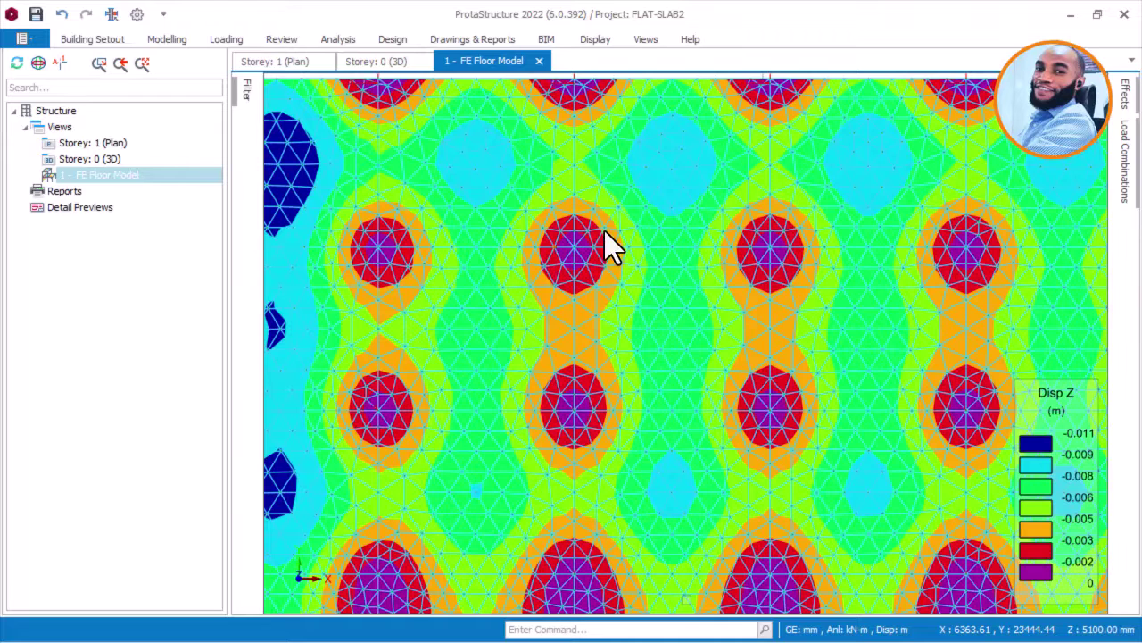
pyautogui.scroll(-3, 580, 257)
pyautogui.scroll(-2, 589, 267)
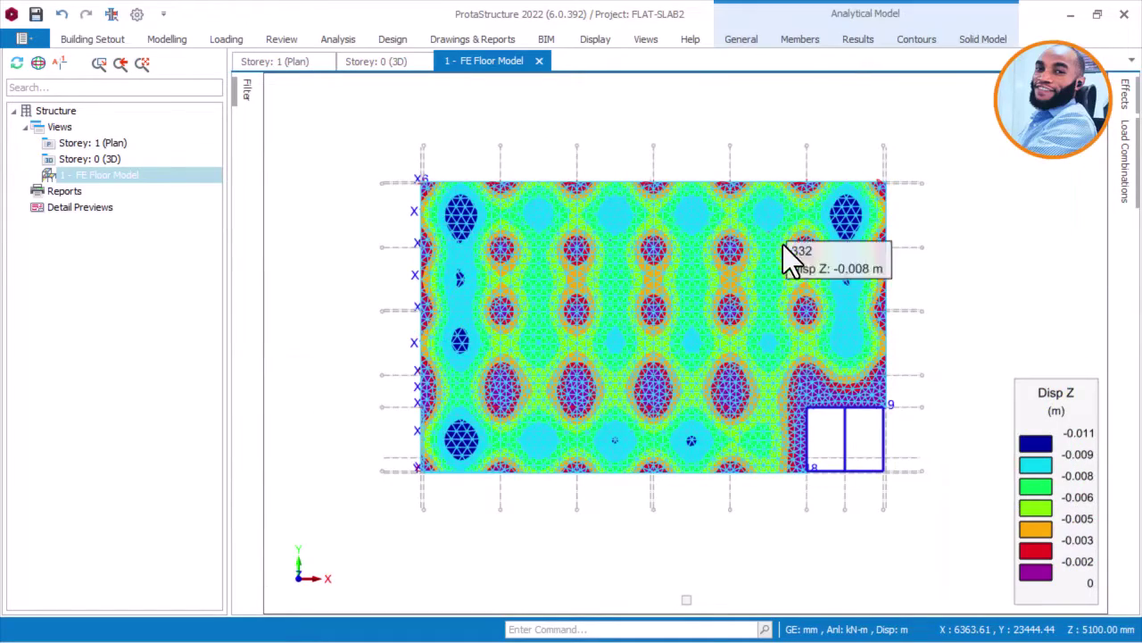
# Step: Examine the Disp Z contours at the interior columns, and return to the Storey: 1 plan around column 1C10
pyautogui.scroll(5, 810, 268)
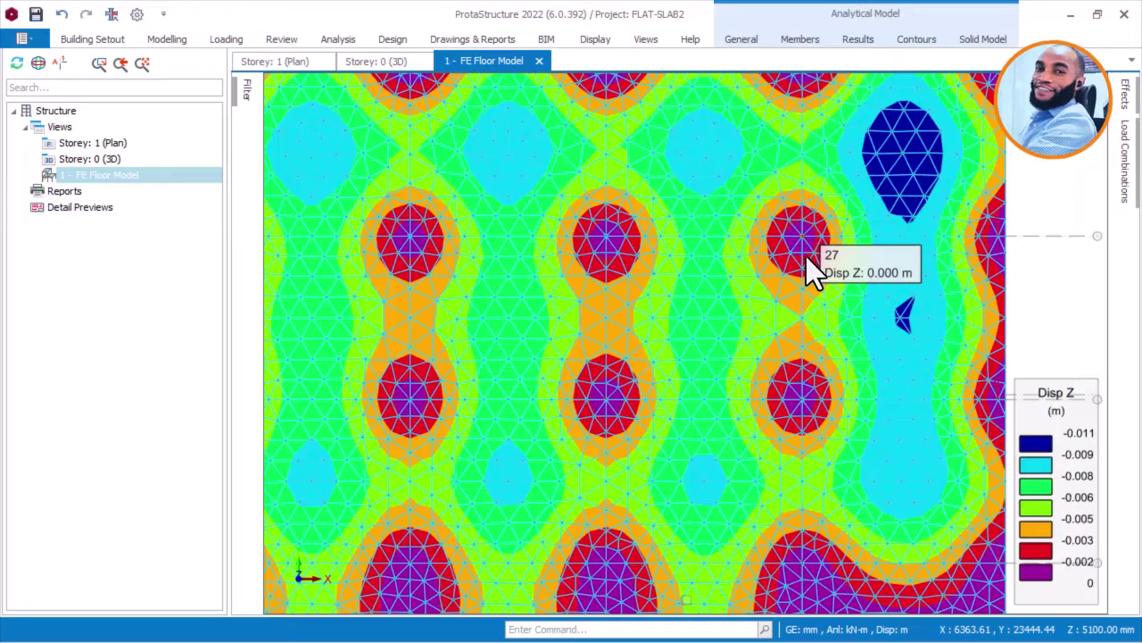
pyautogui.scroll(-3, 751, 271)
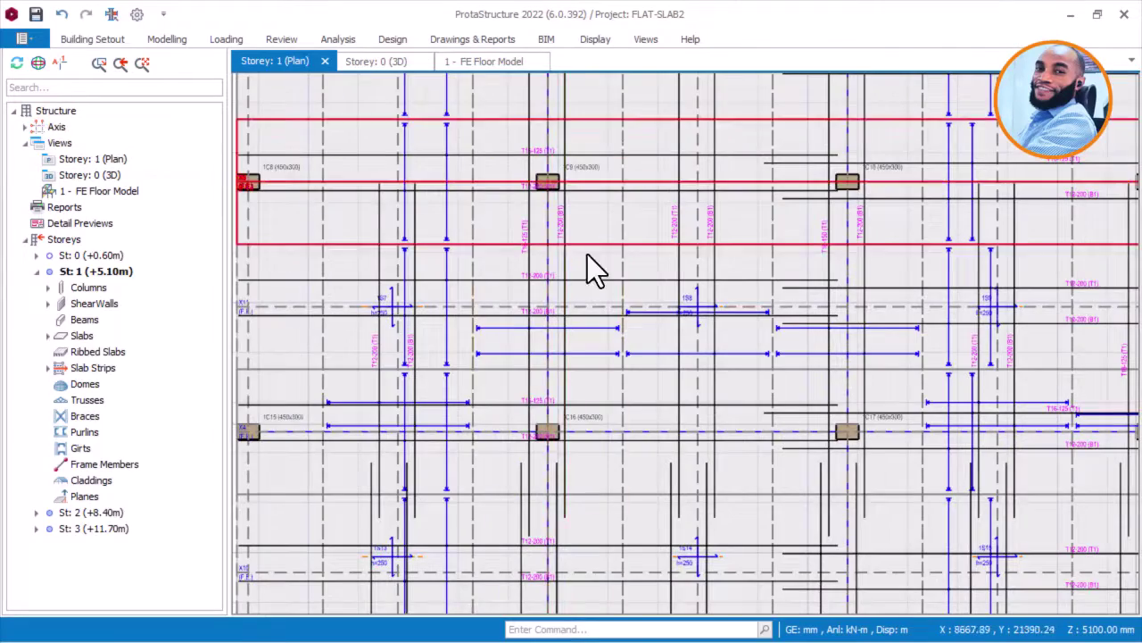
pyautogui.scroll(-3, 587, 259)
pyautogui.moveTo(762, 236); pyautogui.dragTo(612, 262, button='middle')
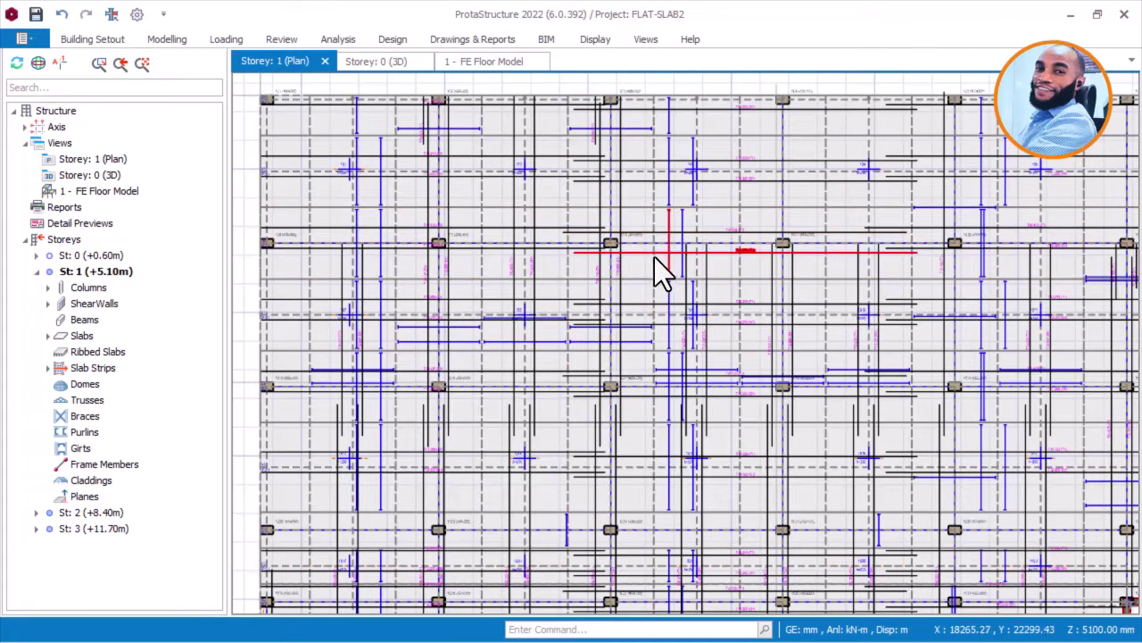
pyautogui.scroll(3, 612, 265)
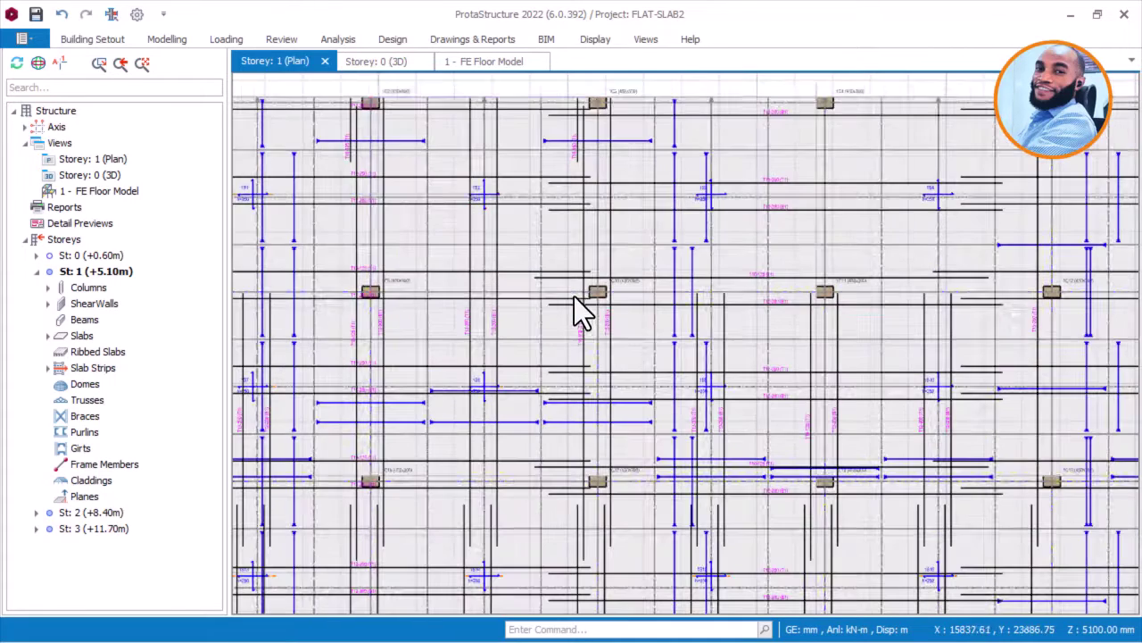
pyautogui.scroll(3, 639, 274)
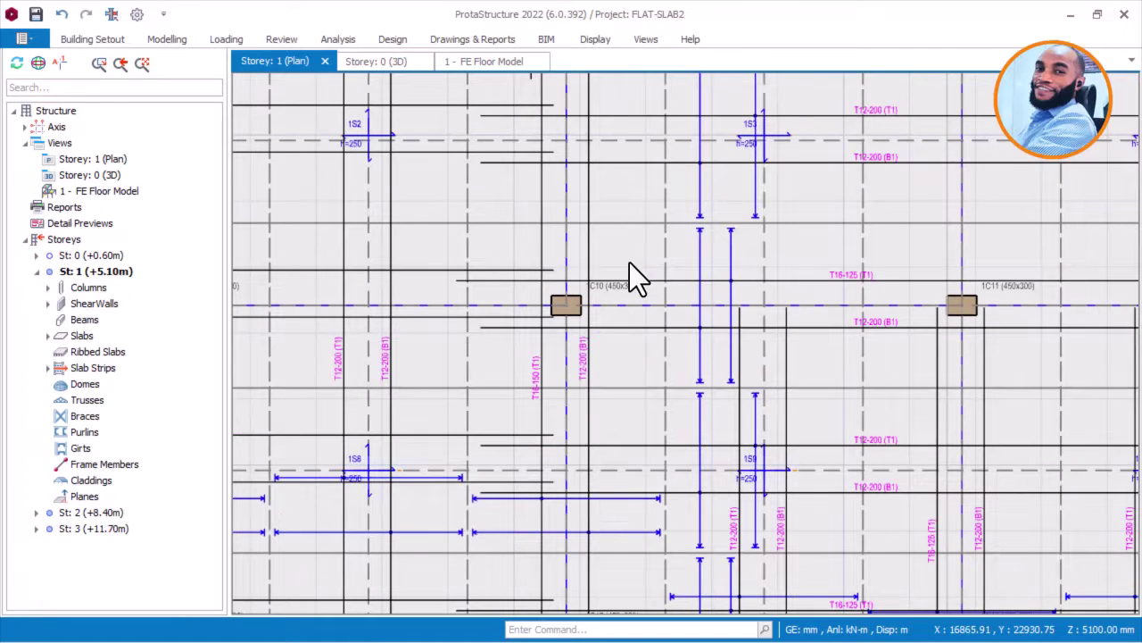
# Step: Run the column punching check for Storey 1 with the floor area hatched and the column perimeters calculated
pyautogui.click(392, 40)
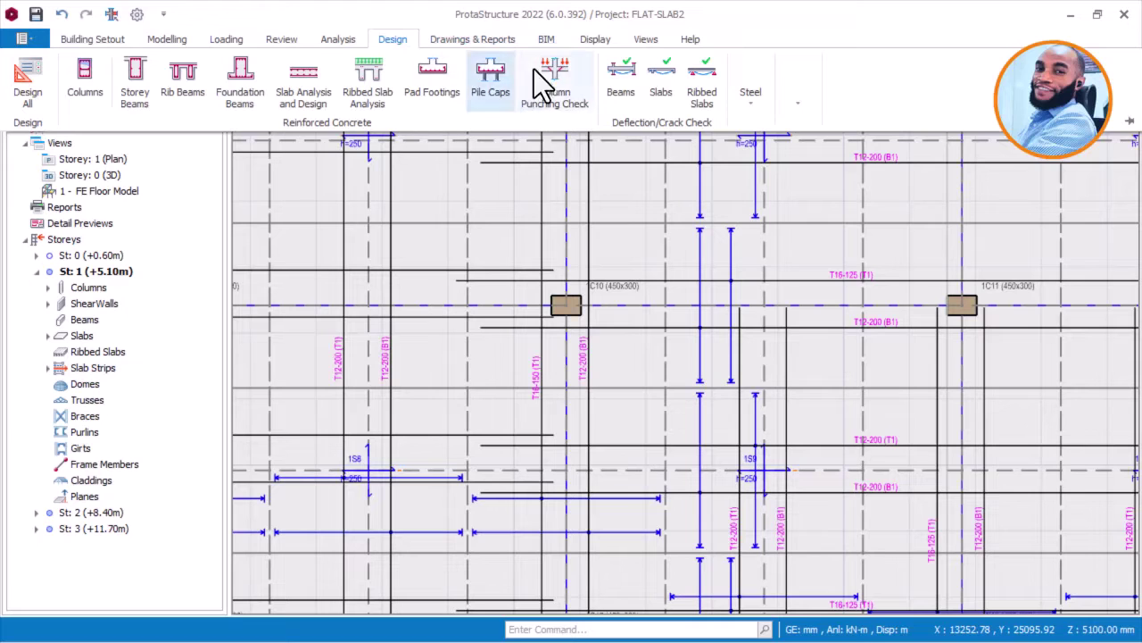
pyautogui.click(555, 78)
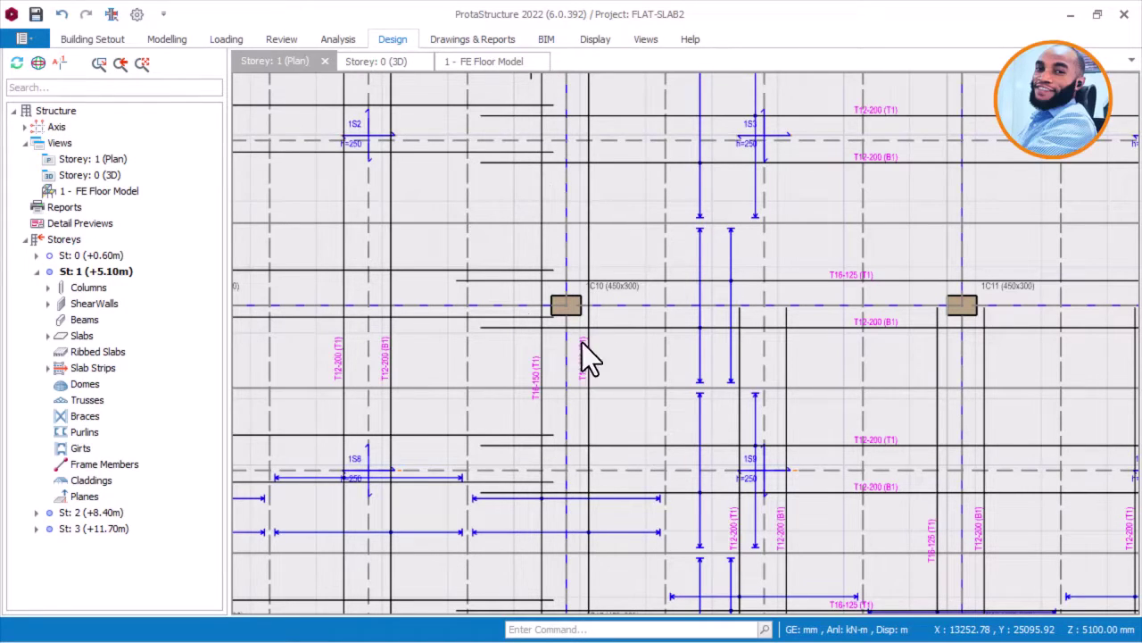
pyautogui.click(649, 258)
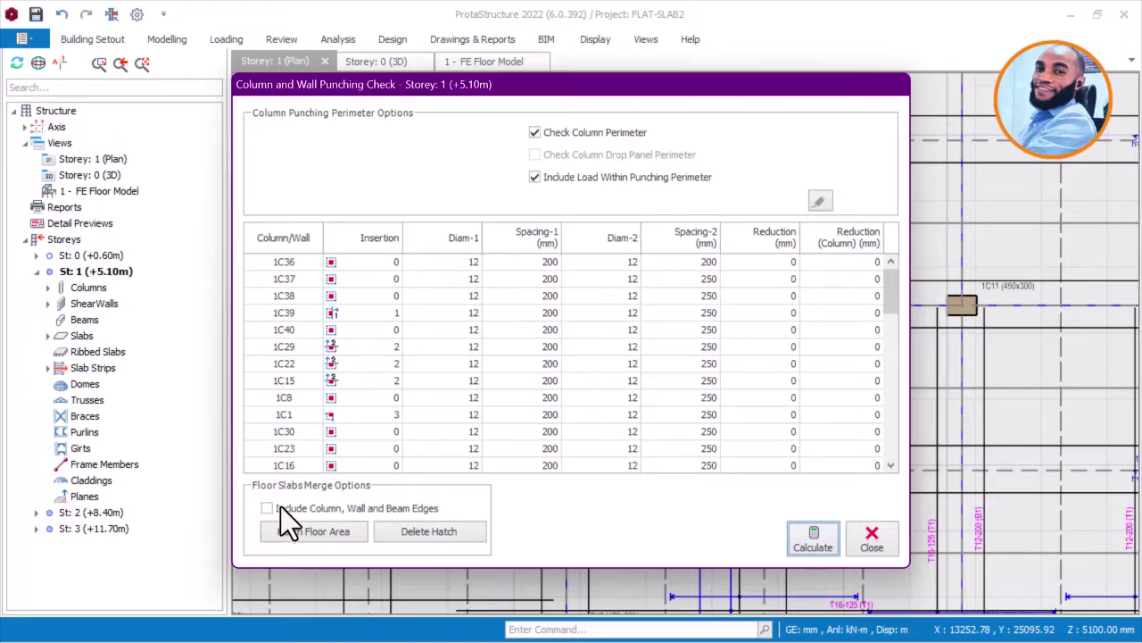
pyautogui.click(308, 533)
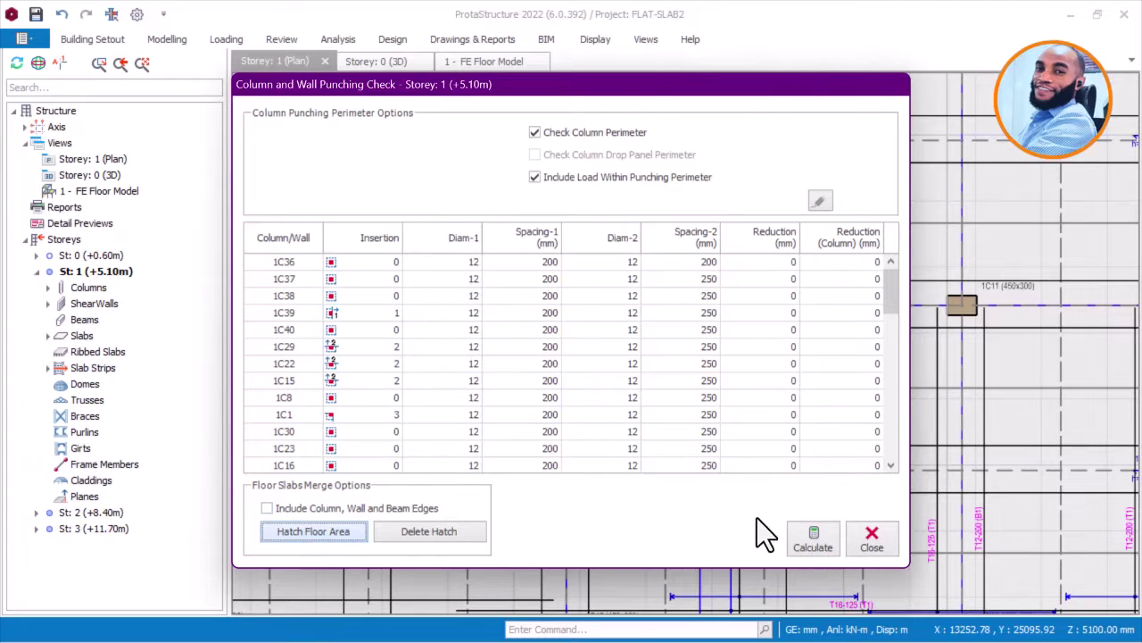
pyautogui.click(814, 540)
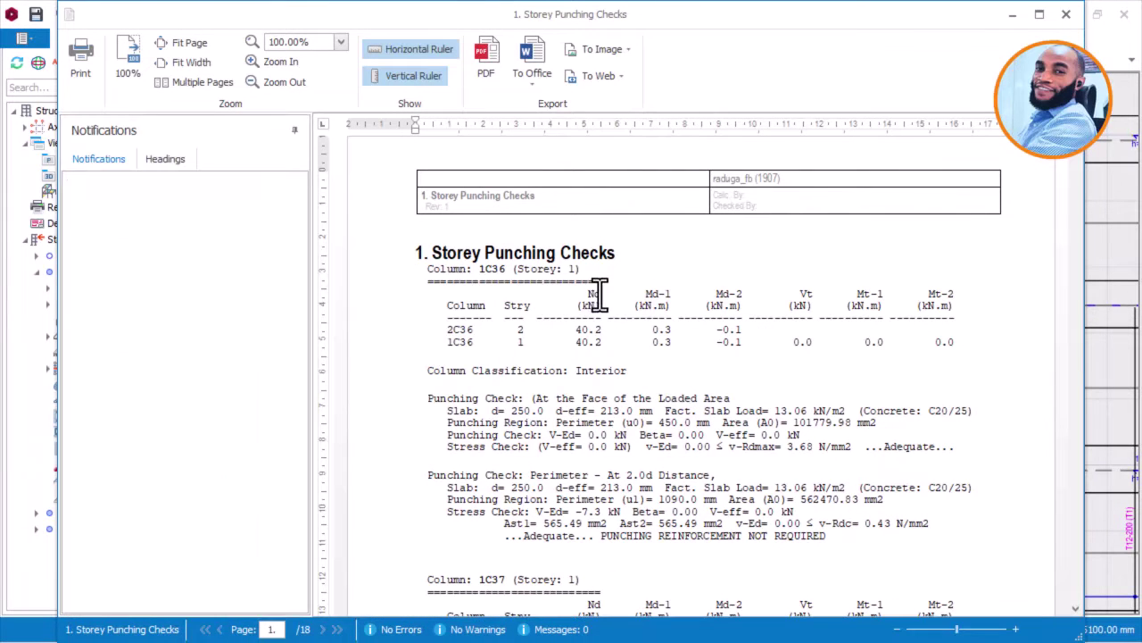
# Step: Review the Storey Punching Checks report for columns 1C36, 1C37 and 1C38, and close the report and the punching check
pyautogui.scroll(-1, 607, 299)
pyautogui.scroll(-2, 698, 336)
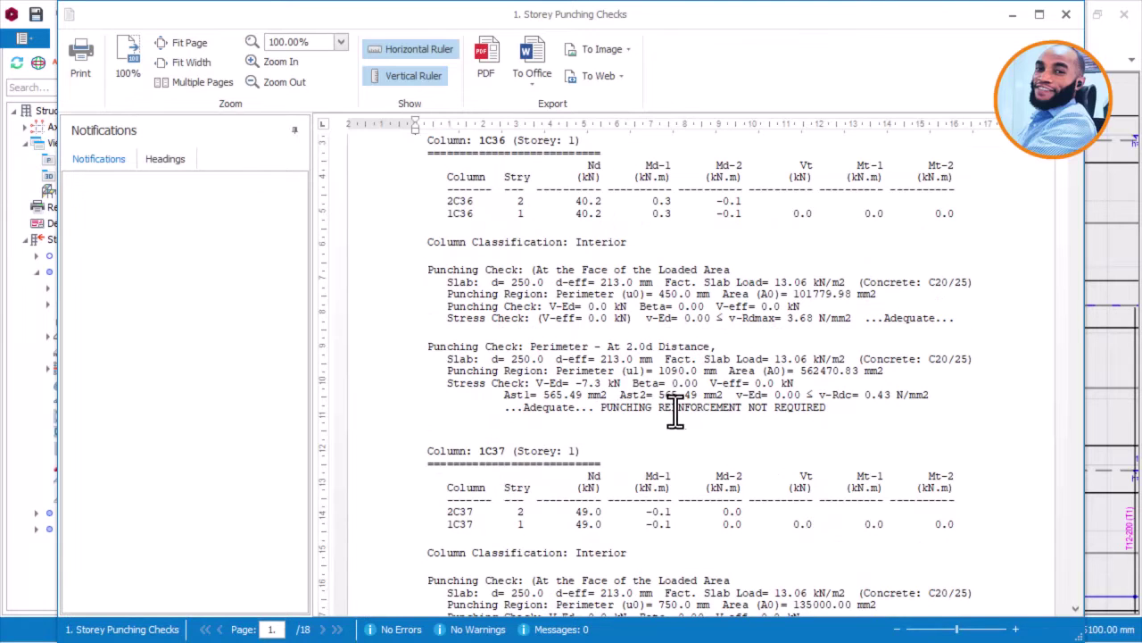
pyautogui.scroll(-2, 794, 384)
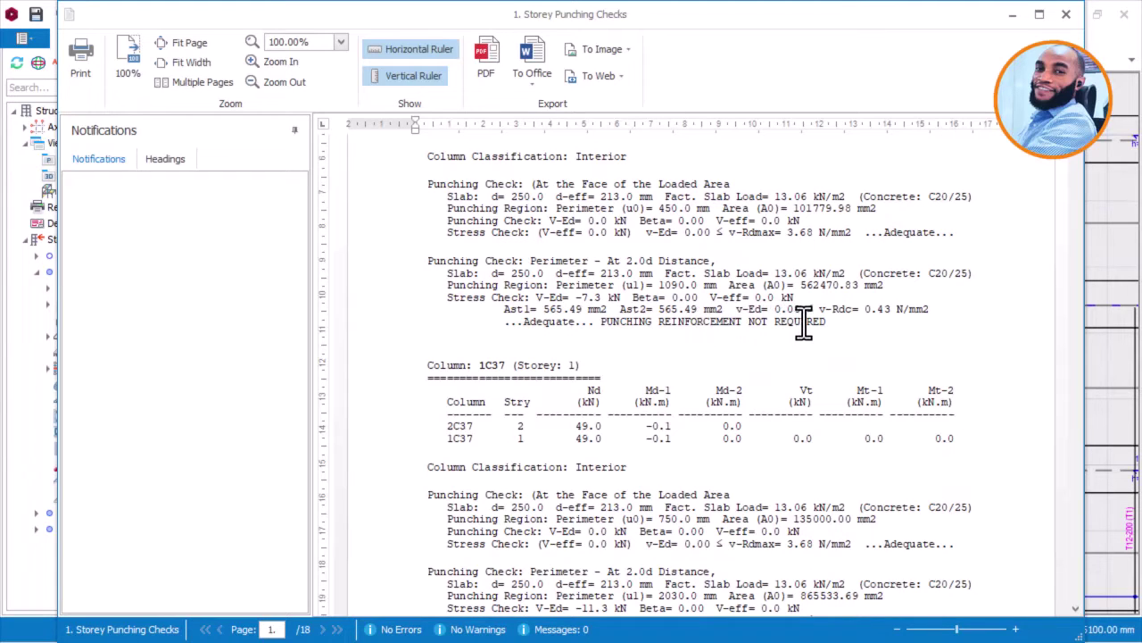
pyautogui.moveTo(842, 322); pyautogui.dragTo(643, 321)
pyautogui.scroll(-5, 643, 321)
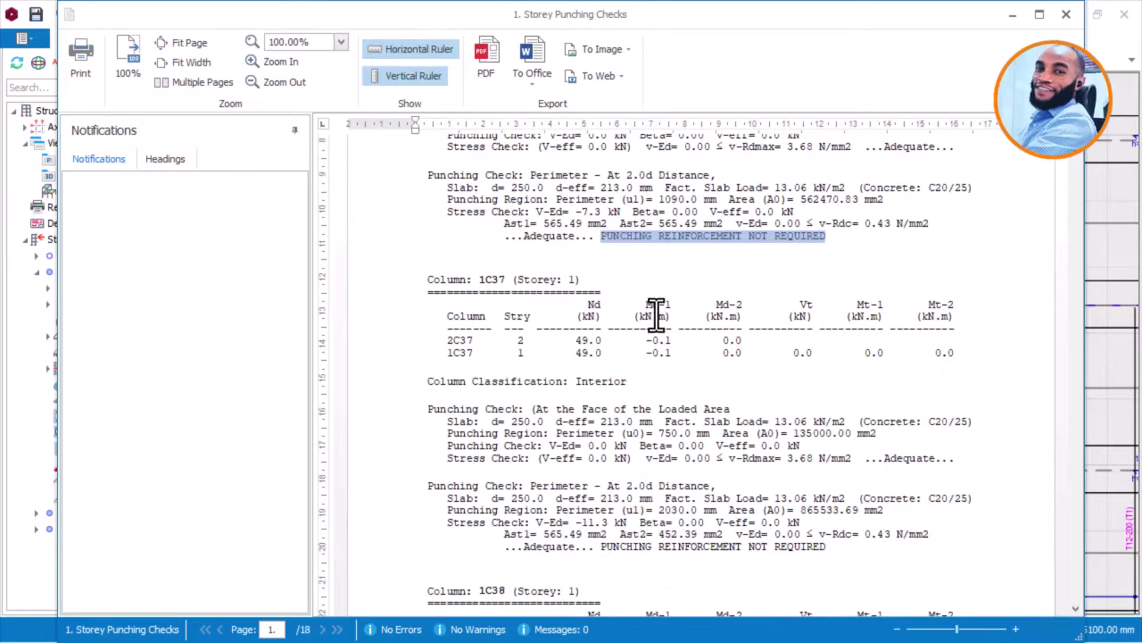
pyautogui.scroll(-3, 672, 373)
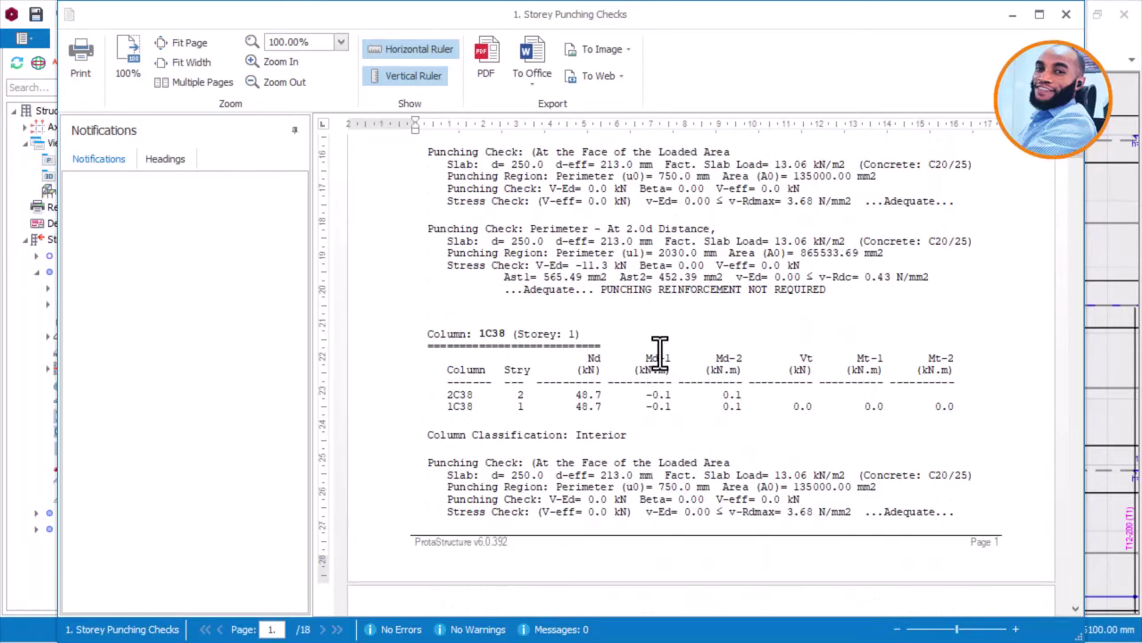
pyautogui.scroll(-5, 669, 340)
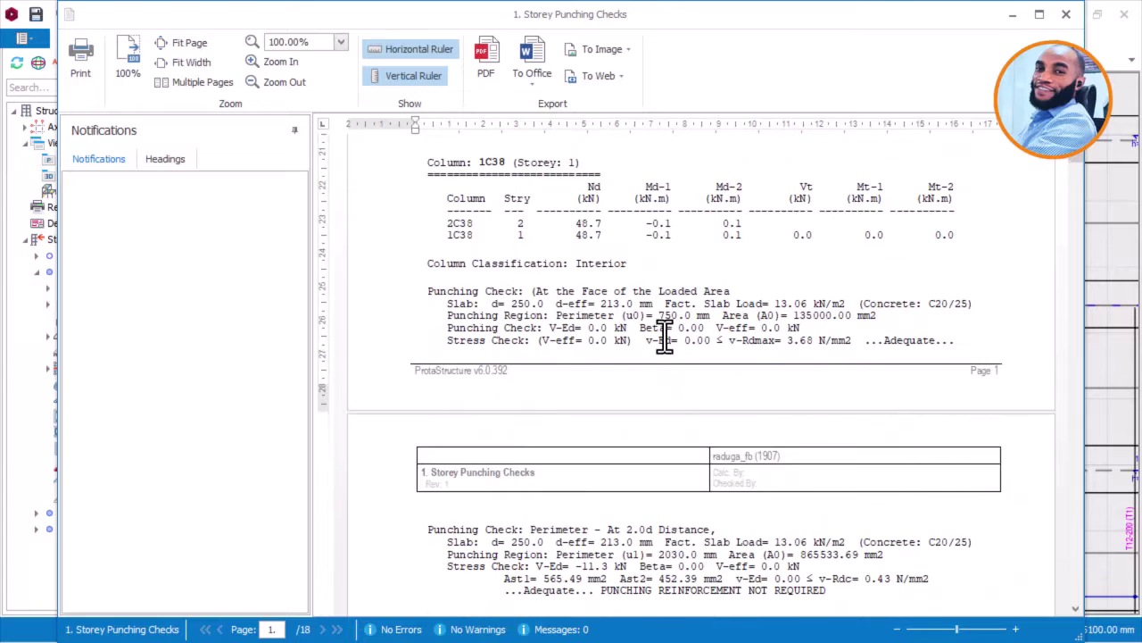
pyautogui.scroll(-1, 670, 333)
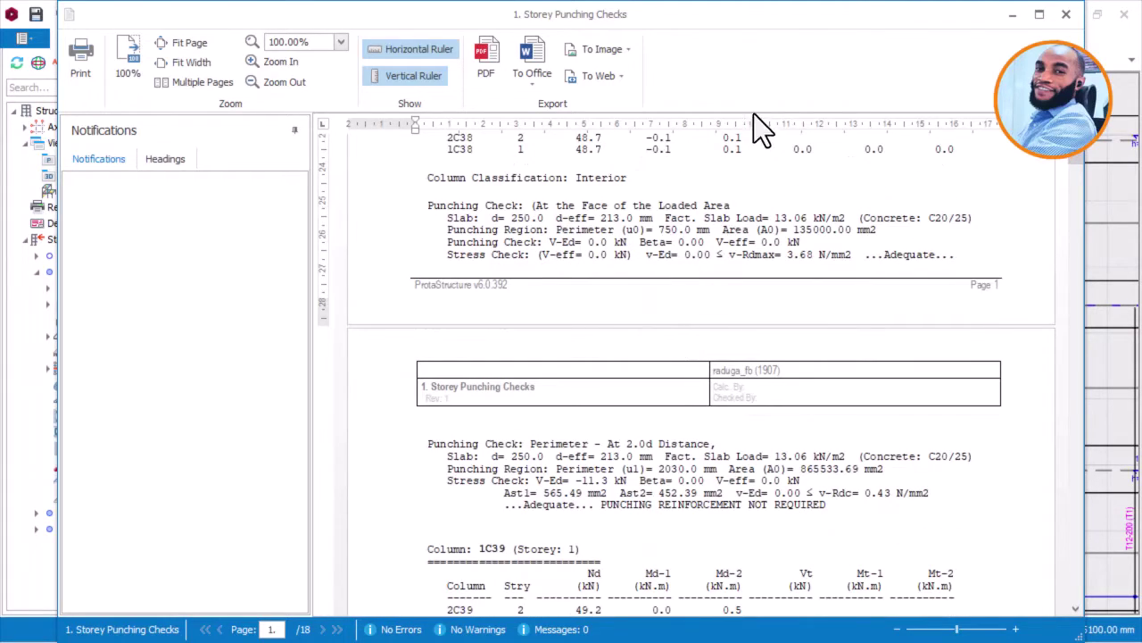
pyautogui.click(1068, 15)
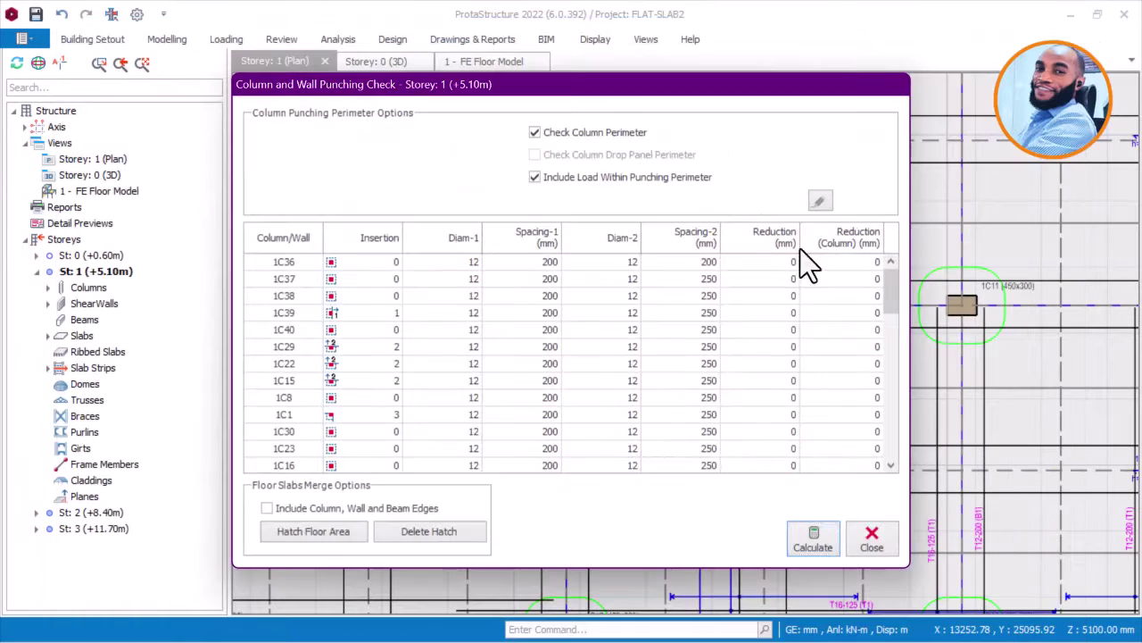
pyautogui.click(870, 538)
# Step: Examine the punching perimeters drawn around interior column 1C11 and edge column 1C4 on the Storey: 1 plan
pyautogui.scroll(-3, 872, 352)
pyautogui.scroll(5, 860, 324)
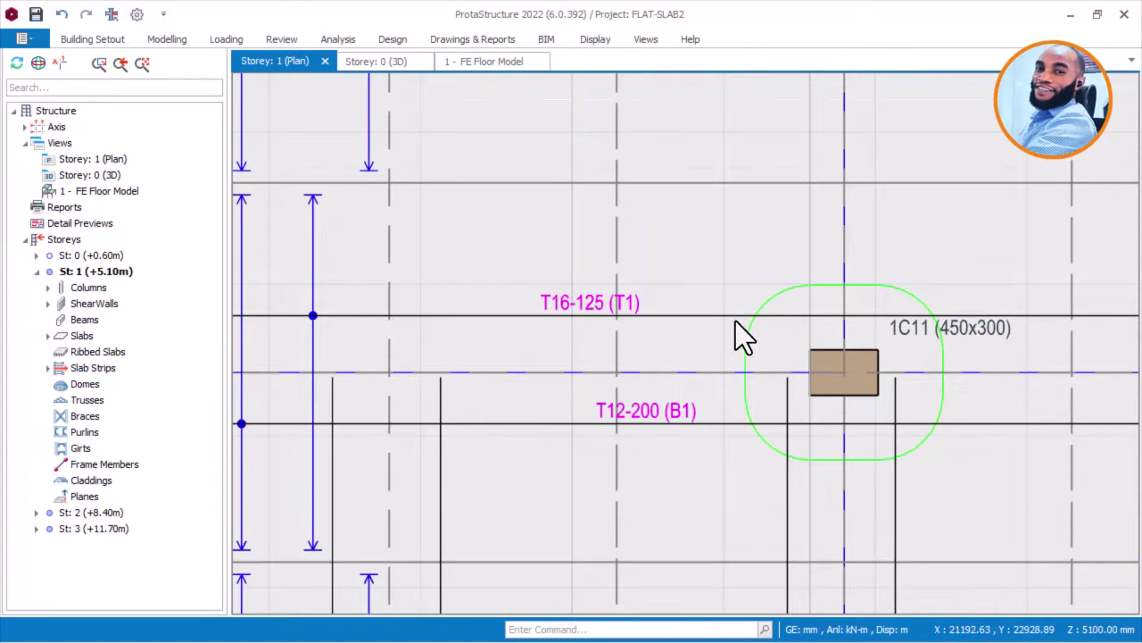
pyautogui.scroll(-5, 886, 379)
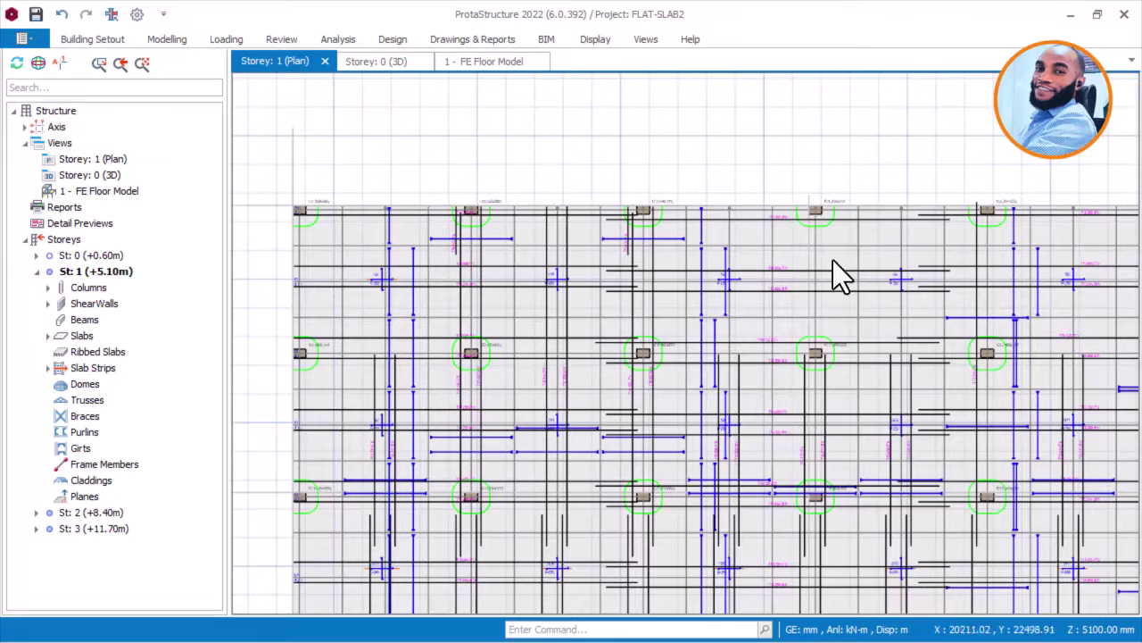
pyautogui.scroll(5, 838, 208)
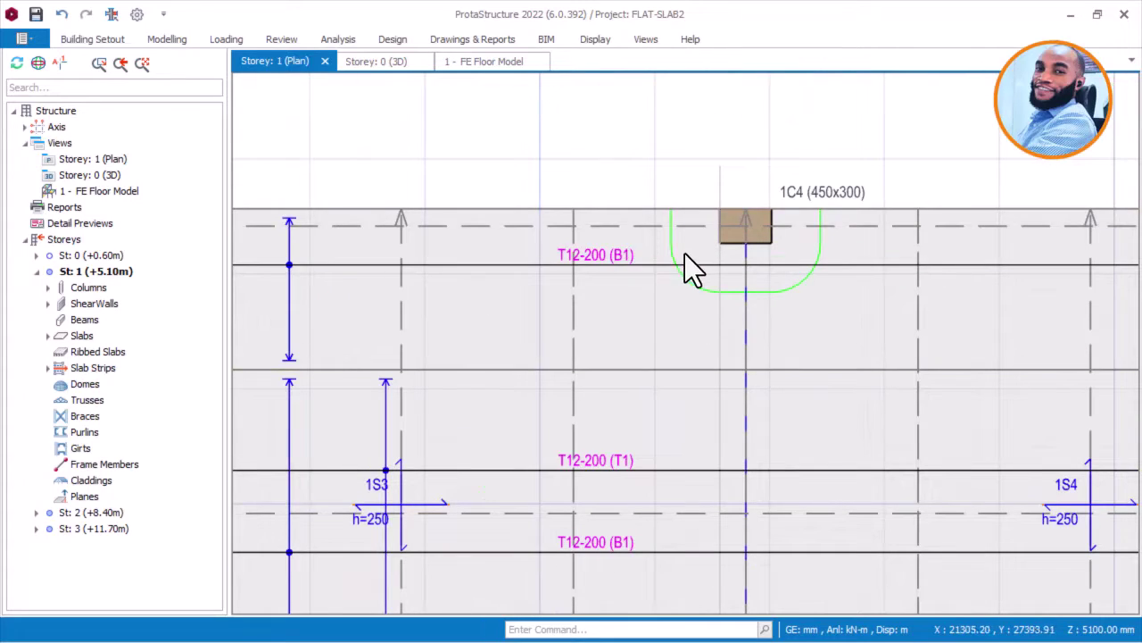
pyautogui.scroll(-6, 813, 292)
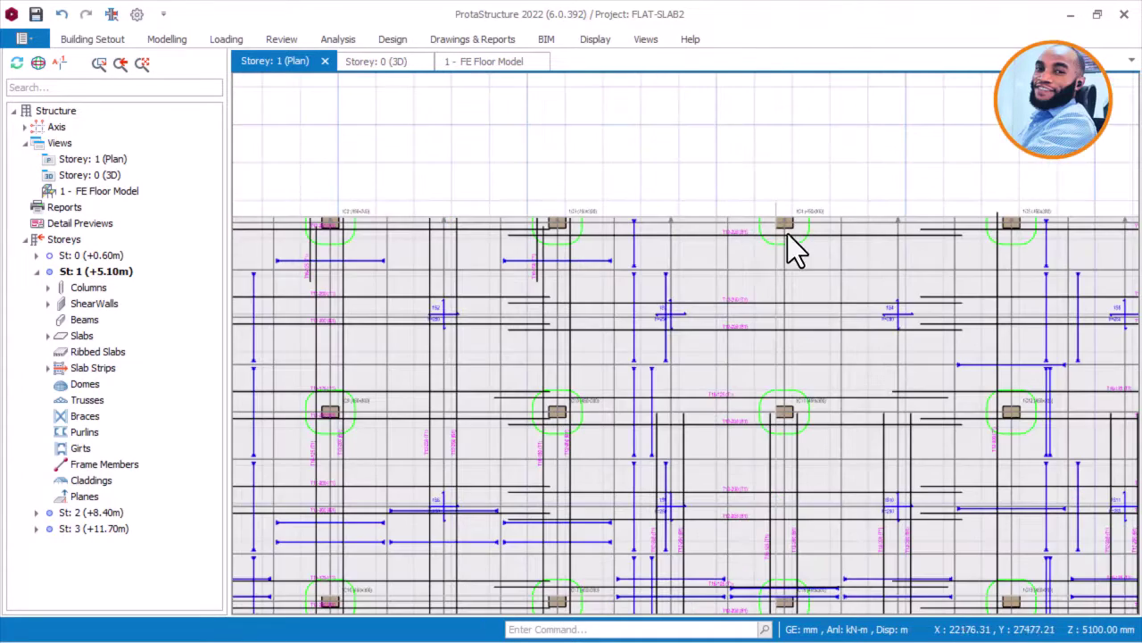
pyautogui.scroll(-2, 777, 355)
# Step: Examine the punching perimeters around the interior columns 1C16, 1C17, 1C23 and 1C24
pyautogui.scroll(5, 469, 477)
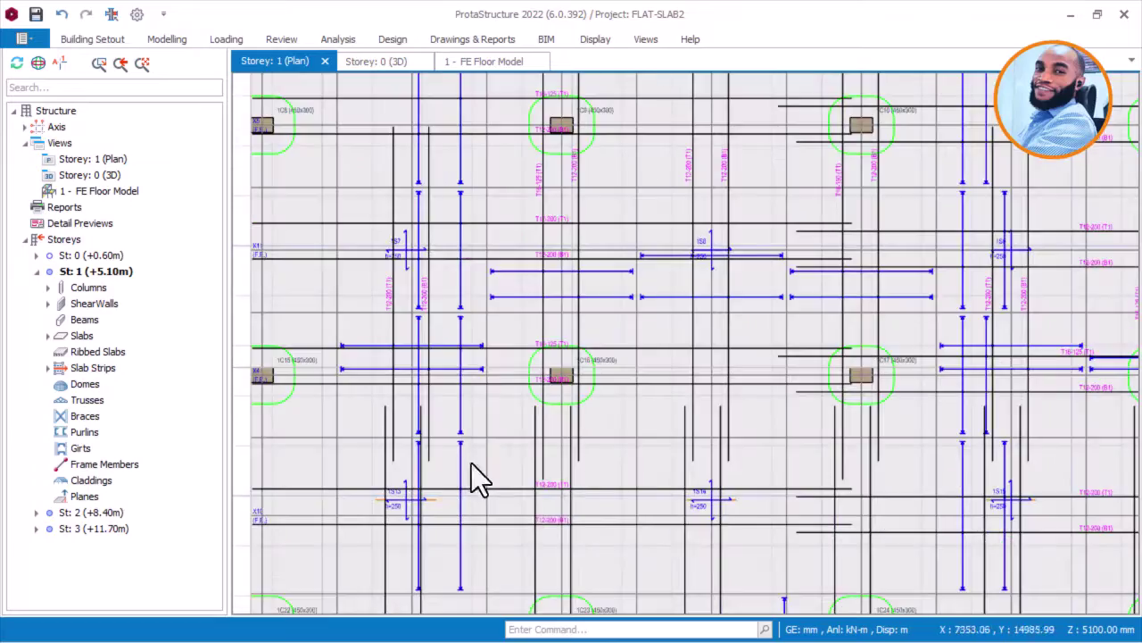
pyautogui.scroll(-4, 565, 375)
pyautogui.scroll(1, 648, 344)
pyautogui.scroll(3, 825, 375)
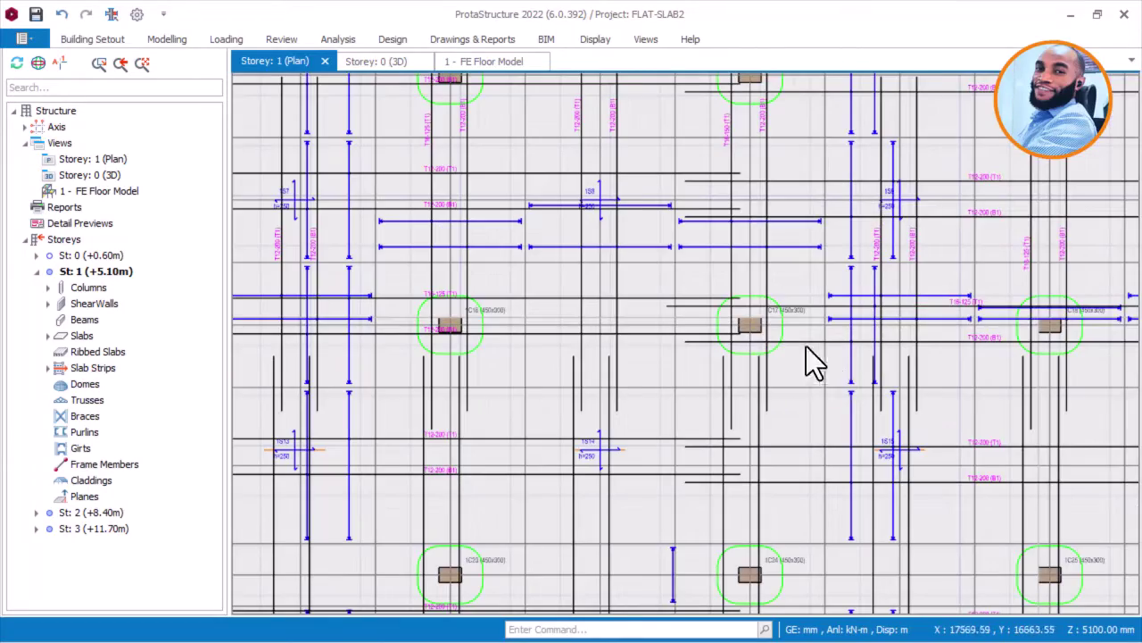
pyautogui.scroll(-1, 759, 348)
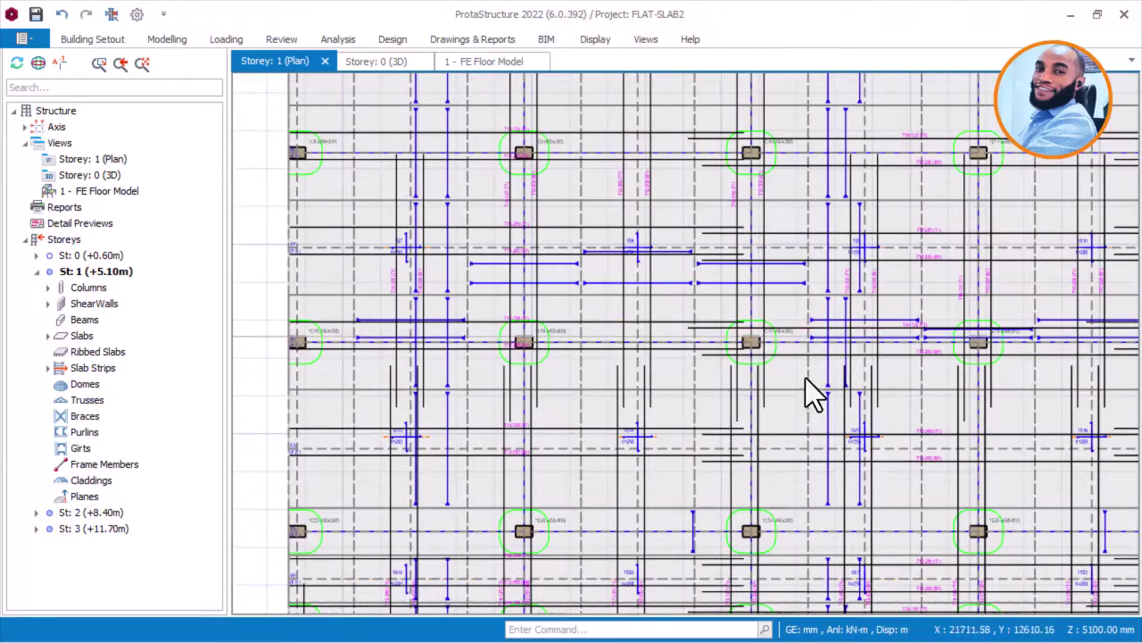
pyautogui.scroll(2, 786, 464)
pyautogui.scroll(-4, 658, 423)
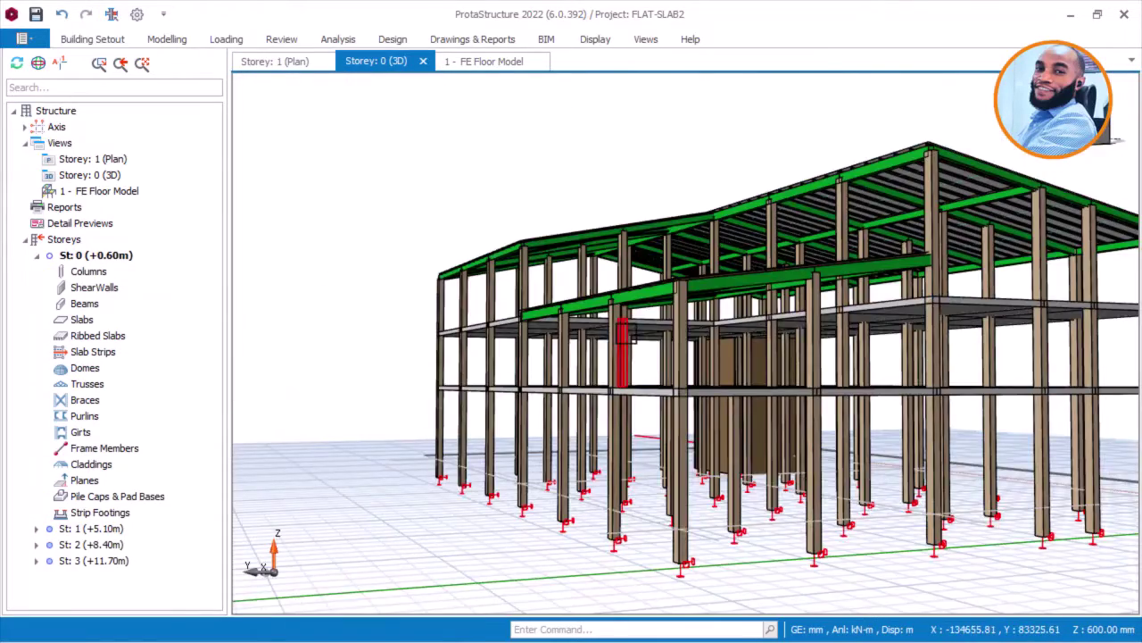
# Step: Switch to the Storey: 0 (3D) view and examine the flat slabs and their supporting columns from several sides
pyautogui.moveTo(674, 337); pyautogui.dragTo(746, 332, button='middle')
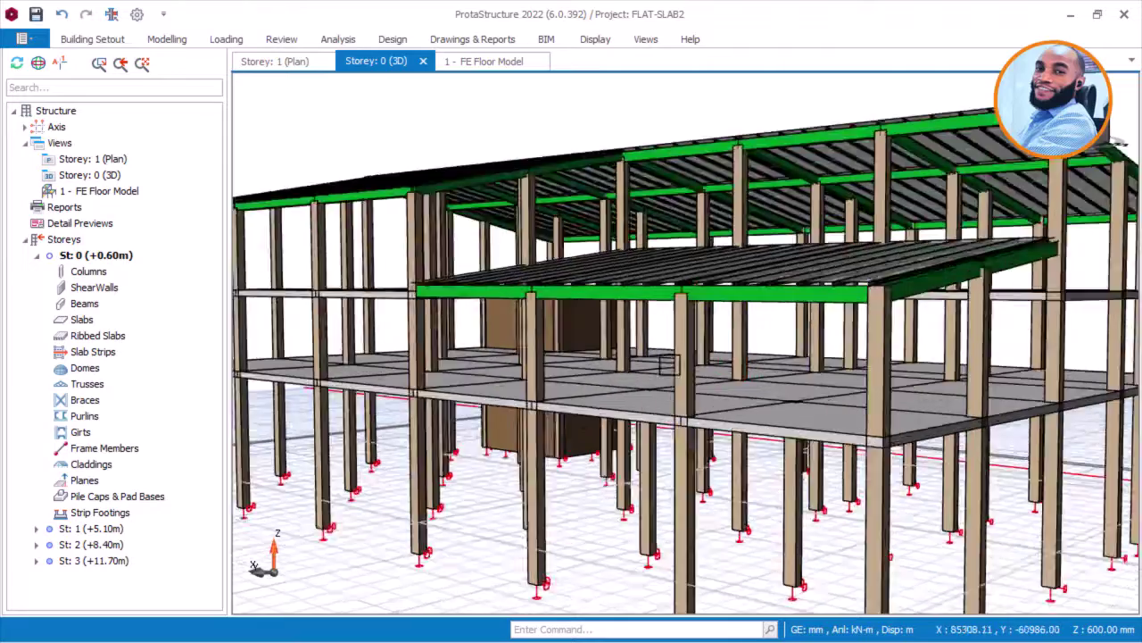
pyautogui.scroll(3, 650, 398)
pyautogui.moveTo(651, 398); pyautogui.dragTo(590, 353, button='middle')
pyautogui.scroll(-8, 590, 352)
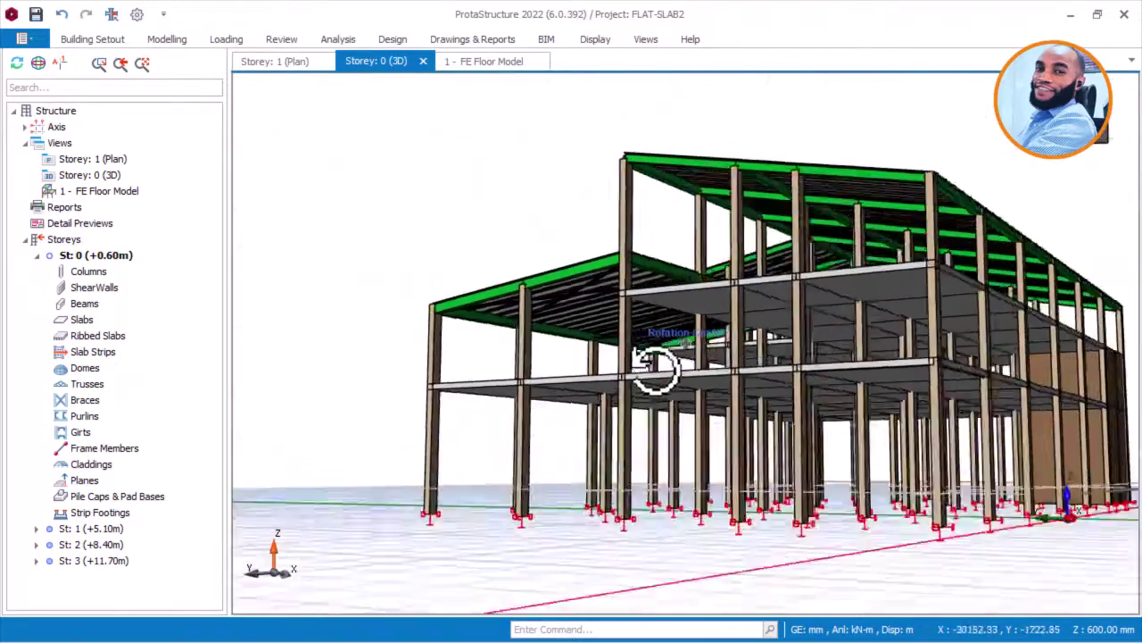
pyautogui.keyDown('shift'); pyautogui.moveTo(656, 371); pyautogui.dragTo(522, 401, button='middle'); pyautogui.keyUp('shift')
pyautogui.moveTo(683, 395); pyautogui.dragTo(541, 359, button='middle')
pyautogui.moveTo(743, 366); pyautogui.dragTo(787, 289)
pyautogui.scroll(2, 737, 418)
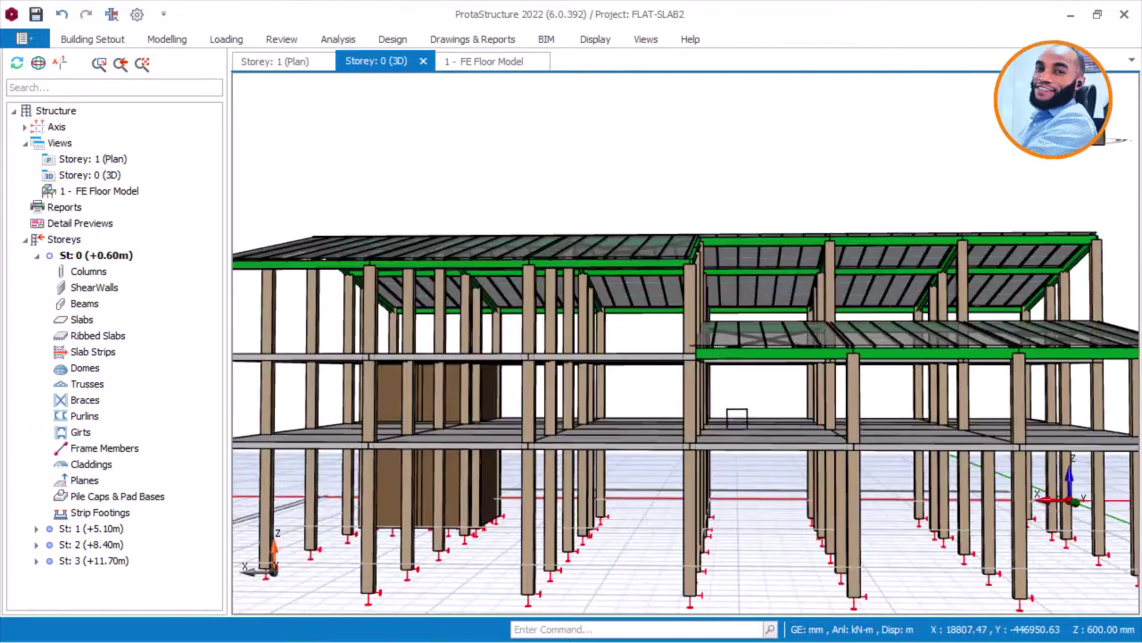
pyautogui.moveTo(673, 415); pyautogui.dragTo(631, 398)
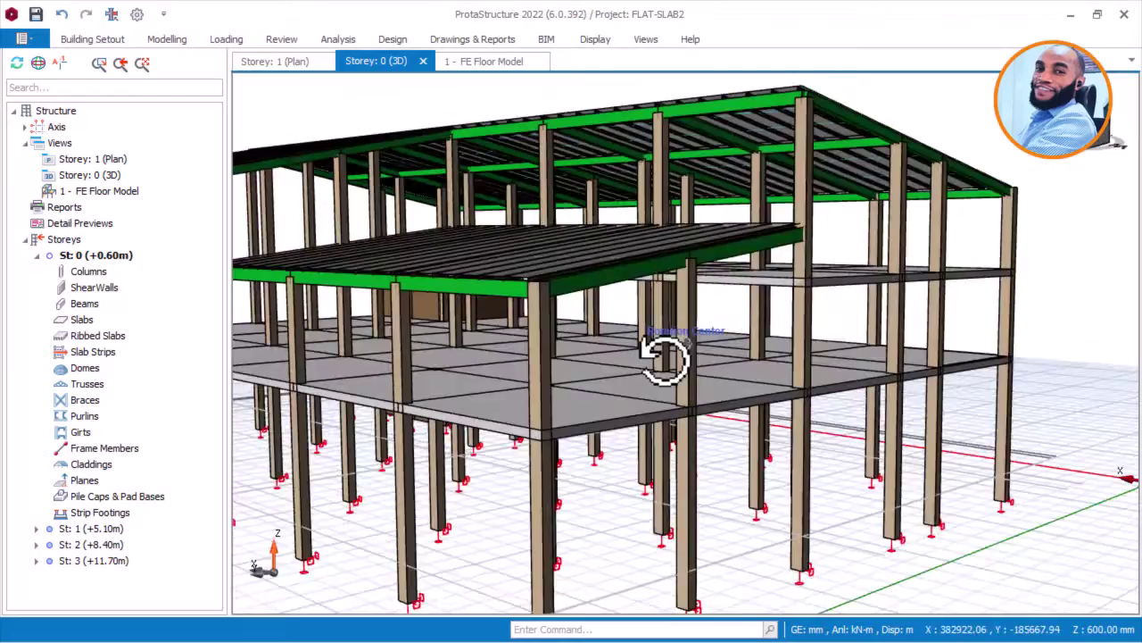
# Step: Examine the roofs of the 3D model, including the purlins and braces beneath the lower roof
pyautogui.moveTo(663, 357); pyautogui.dragTo(559, 384, button='middle')
pyautogui.scroll(-3, 695, 379)
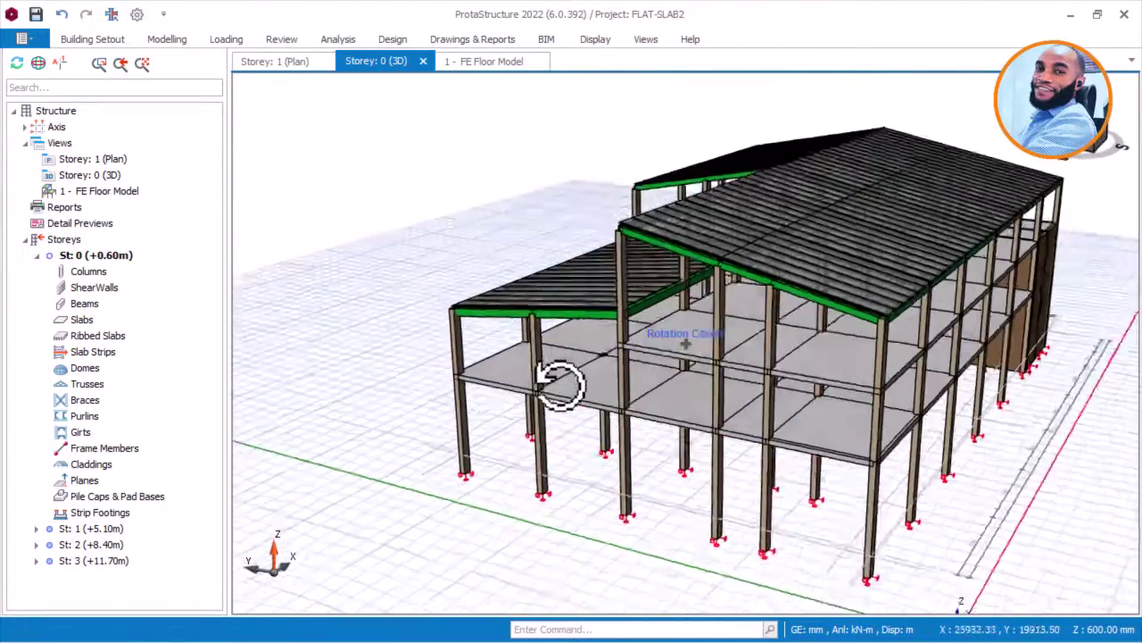
pyautogui.moveTo(694, 364); pyautogui.dragTo(676, 287, button='middle')
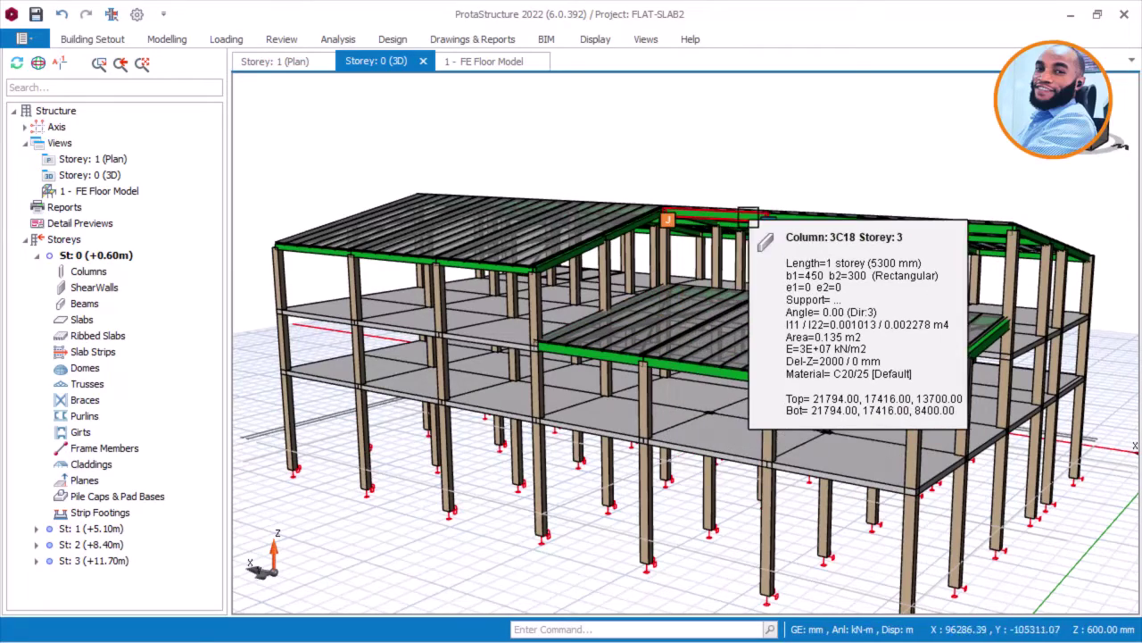
pyautogui.moveTo(752, 194); pyautogui.dragTo(742, 169, button='middle')
pyautogui.scroll(3, 750, 395)
pyautogui.moveTo(750, 395); pyautogui.dragTo(681, 387, button='middle')
pyautogui.scroll(-3, 682, 387)
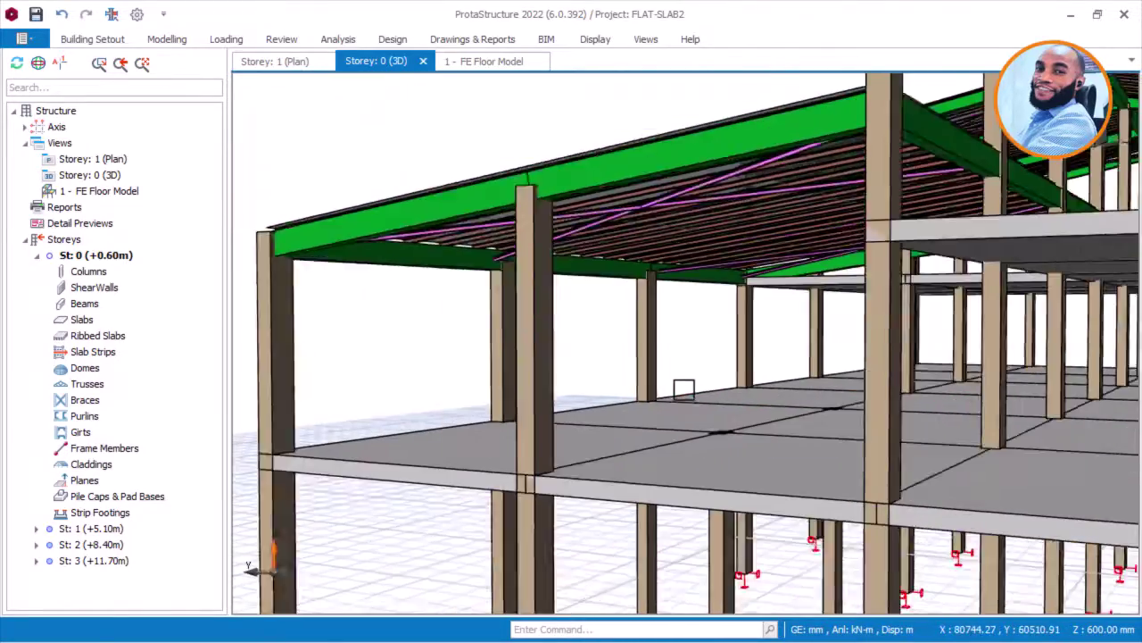
# Step: Examine the whole building in 3D from the lower-roof corner around to its end elevation
pyautogui.moveTo(588, 379); pyautogui.dragTo(688, 382, button='middle')
pyautogui.scroll(-4, 689, 382)
pyautogui.moveTo(734, 339); pyautogui.dragTo(871, 316, button='middle')
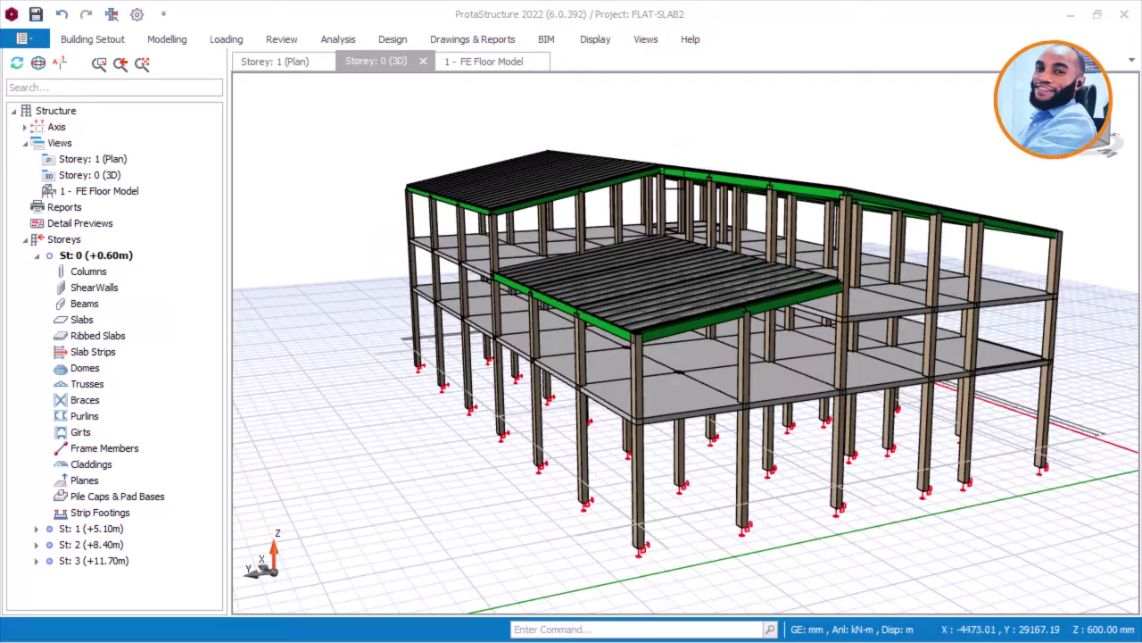
pyautogui.moveTo(646, 287)
pyautogui.mouseDown(button='middle')
pyautogui.moveTo(694, 281)
pyautogui.moveTo(594, 281)
pyautogui.mouseUp(button='middle')
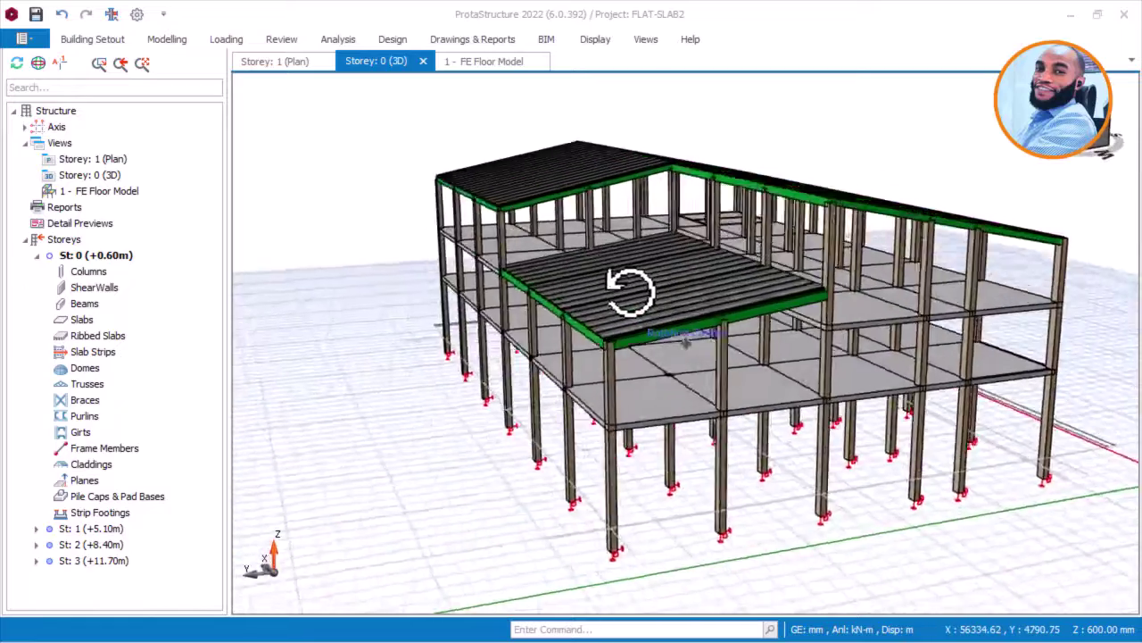
pyautogui.moveTo(631, 291); pyautogui.dragTo(576, 294, button='middle')
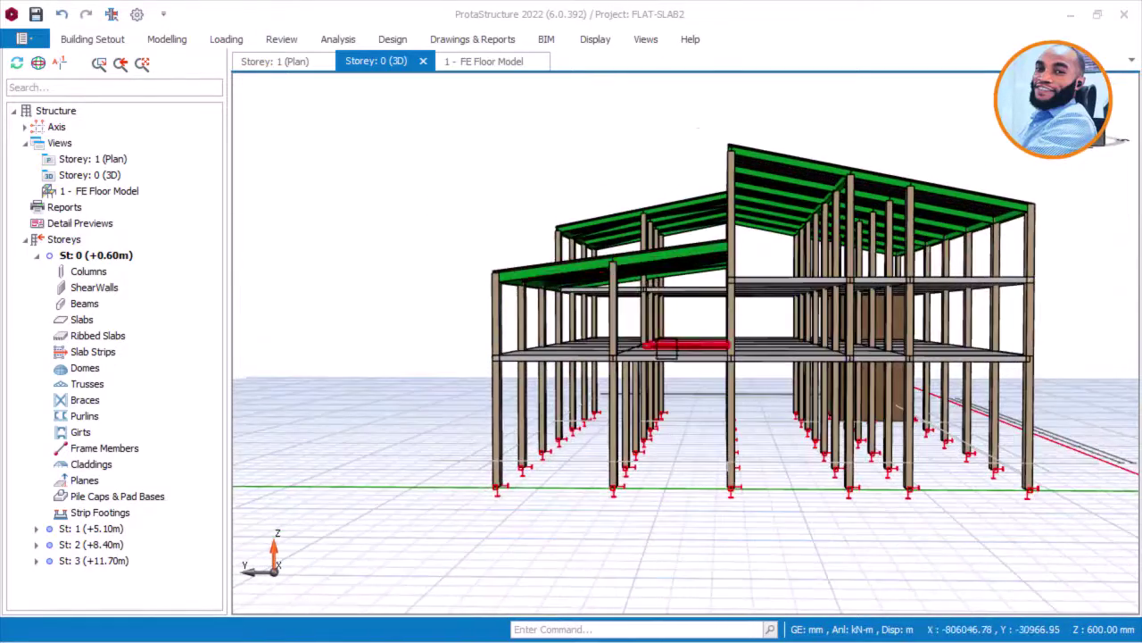
# Step: Examine the open side of the 3D building, including the slabs and columns beneath the lower roof
pyautogui.scroll(3, 667, 348)
pyautogui.moveTo(698, 378); pyautogui.dragTo(755, 407, button='middle')
pyautogui.scroll(-5, 755, 408)
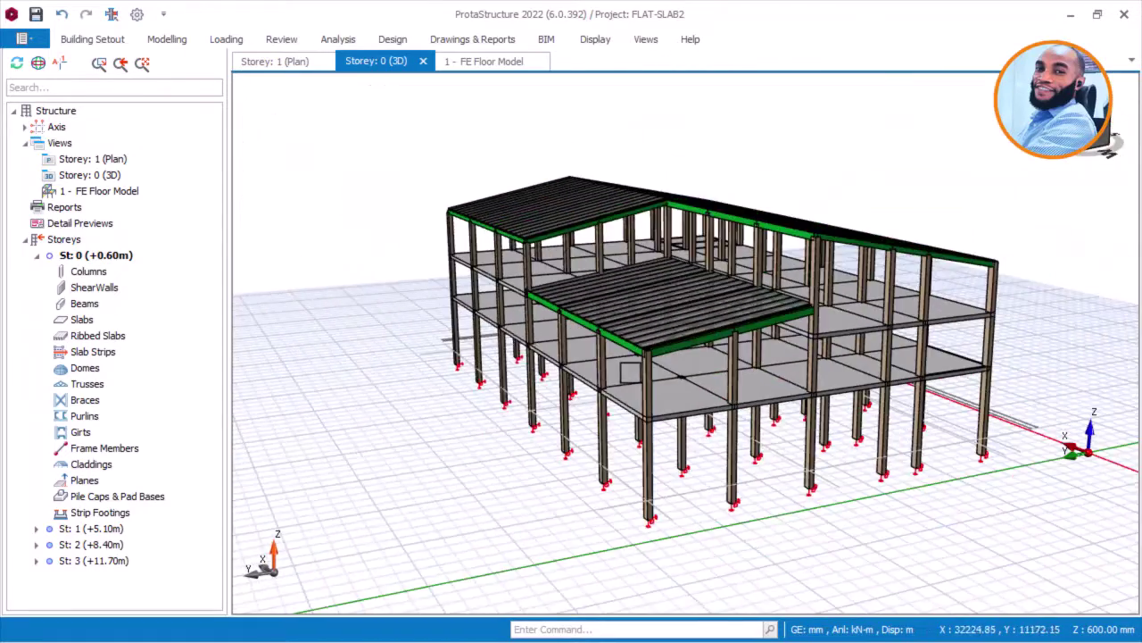
pyautogui.scroll(4, 714, 374)
pyautogui.moveTo(645, 409); pyautogui.dragTo(554, 342, button='middle')
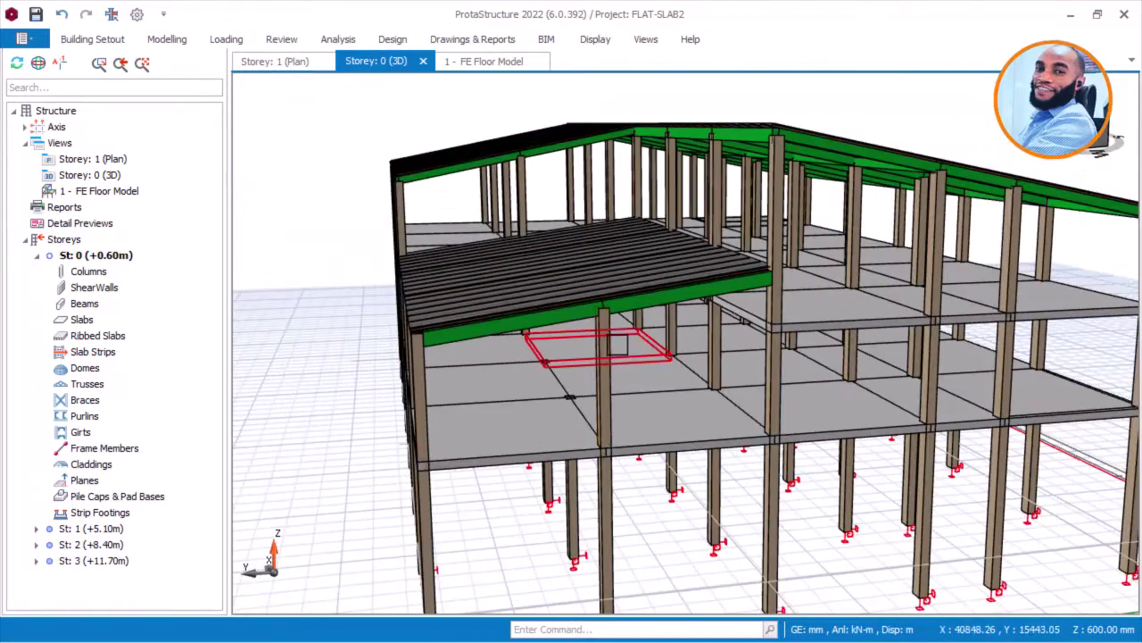
pyautogui.scroll(-3, 618, 346)
# Step: Switch to the FLAT SLAB BUILDING PLAN drawing in AutoCAD and examine the ground floor column grid
pyautogui.press('super')
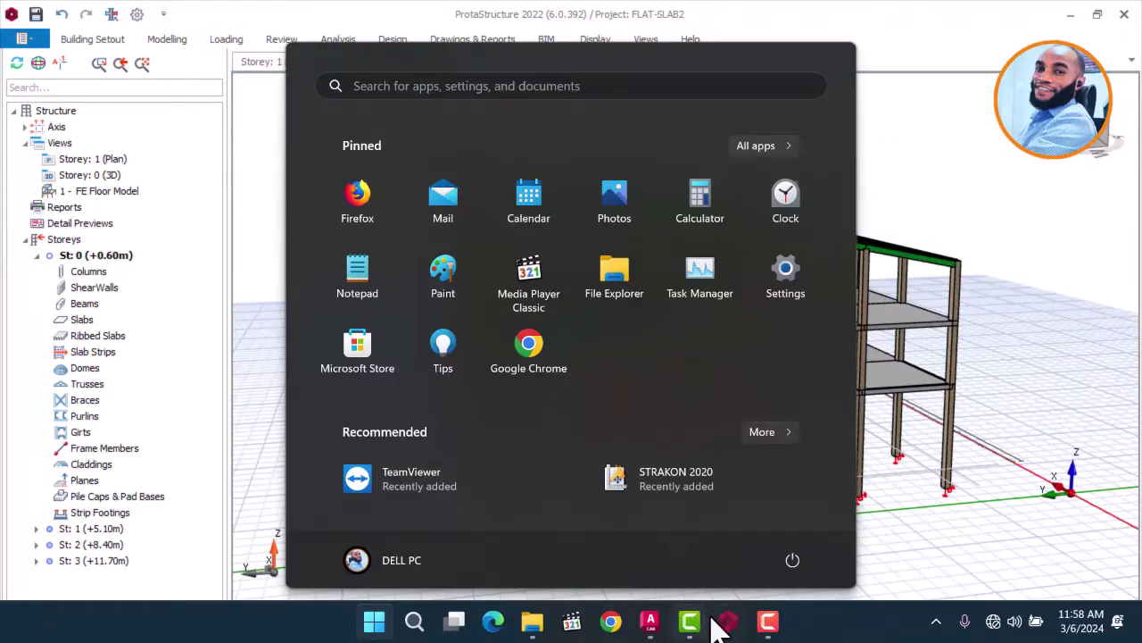
pyautogui.moveTo(729, 622)
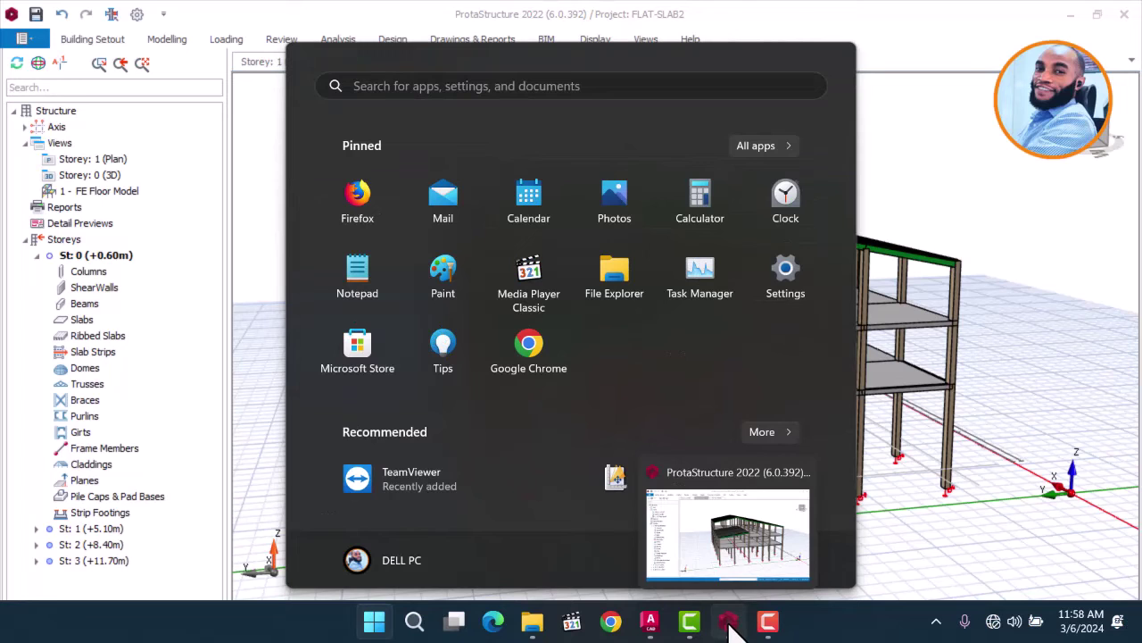
pyautogui.click(651, 620)
pyautogui.scroll(5, 365, 324)
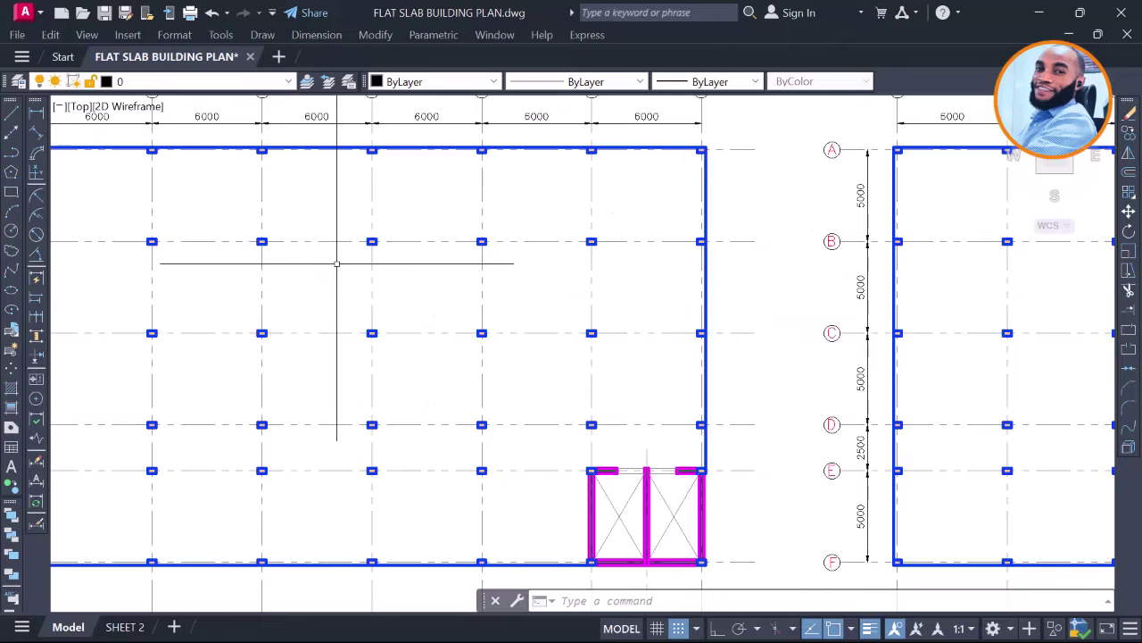
pyautogui.scroll(-4, 549, 246)
pyautogui.scroll(4, 420, 229)
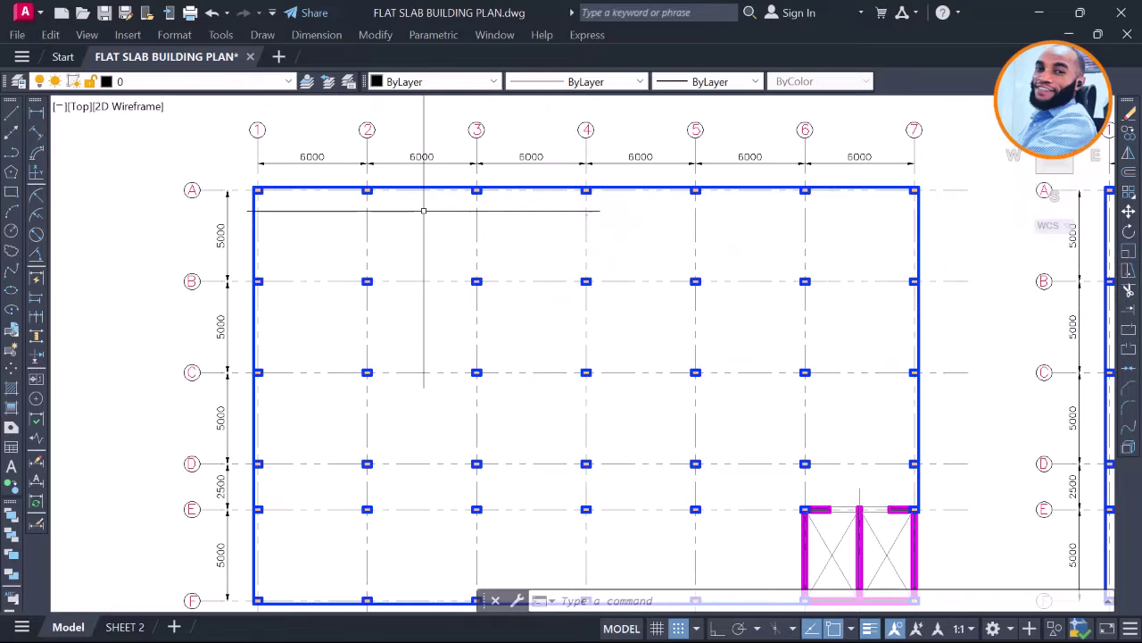
pyautogui.scroll(-5, 501, 216)
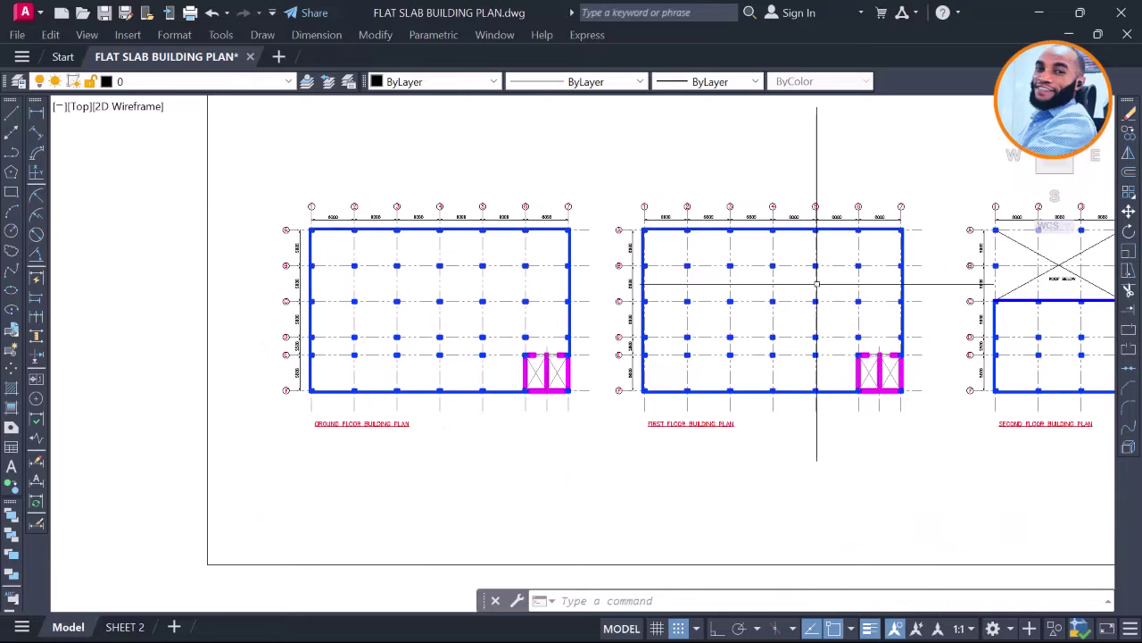
# Step: Examine the ground floor plan's column layout and grid spacings alongside the neighbouring first and second floor plans
pyautogui.scroll(4, 393, 278)
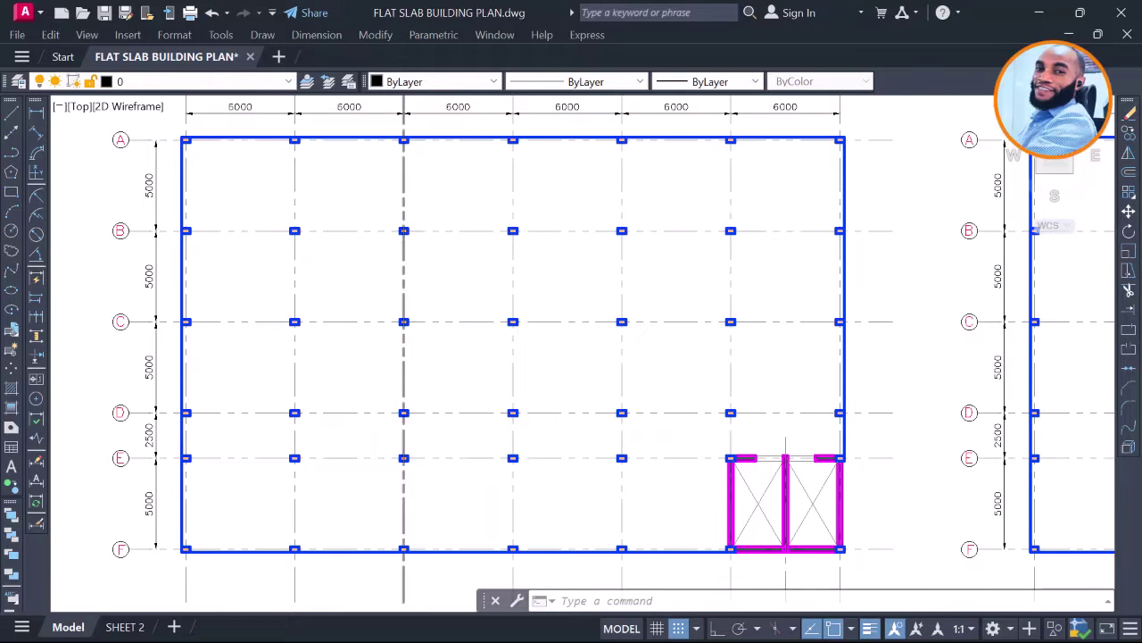
pyautogui.scroll(-4, 398, 252)
pyautogui.moveTo(469, 250); pyautogui.dragTo(426, 276, button='middle')
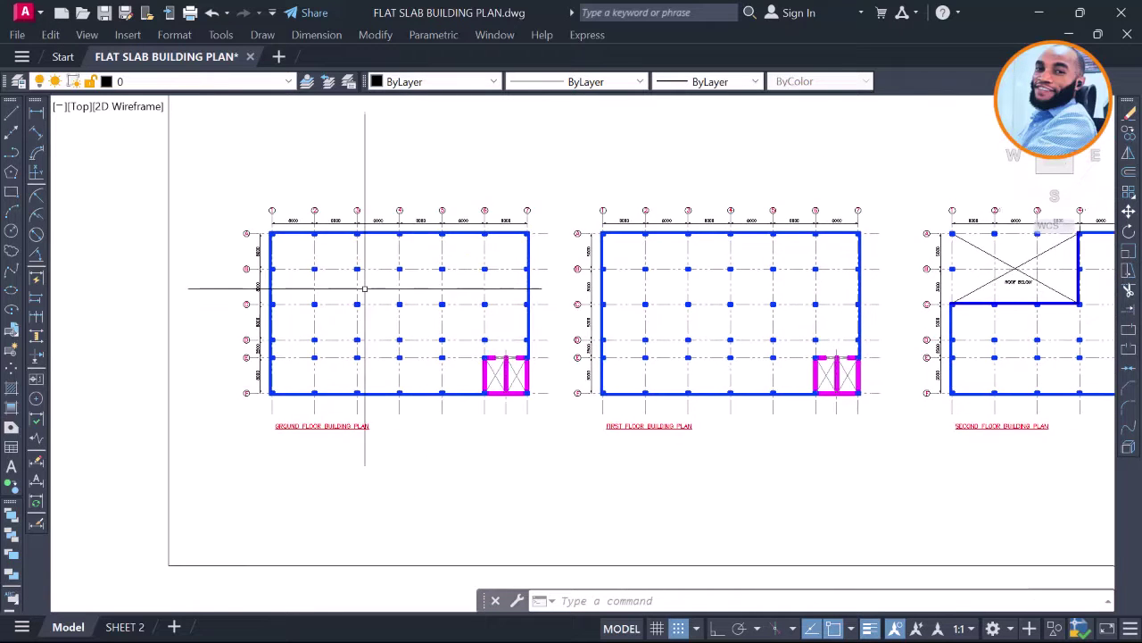
pyautogui.scroll(4, 347, 316)
pyautogui.scroll(-4, 312, 388)
pyautogui.moveTo(705, 307); pyautogui.dragTo(604, 339, button='middle')
pyautogui.moveTo(683, 312); pyautogui.dragTo(681, 316, button='middle')
pyautogui.scroll(4, 334, 303)
pyautogui.moveTo(334, 304); pyautogui.dragTo(398, 309, button='middle')
pyautogui.scroll(-2, 377, 295)
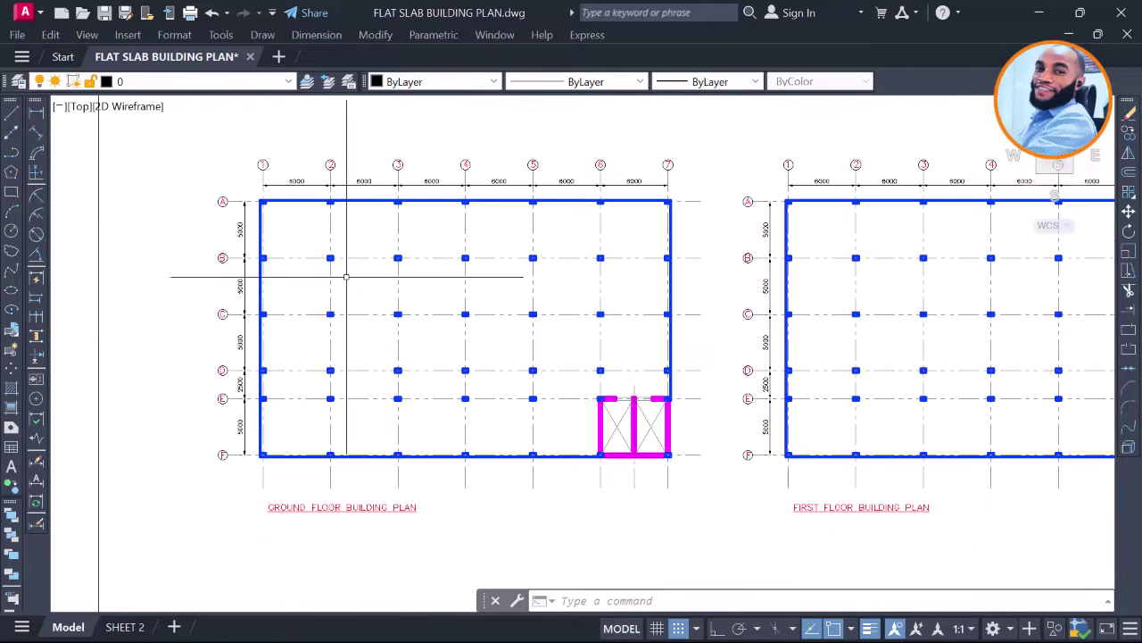
pyautogui.scroll(2, 294, 238)
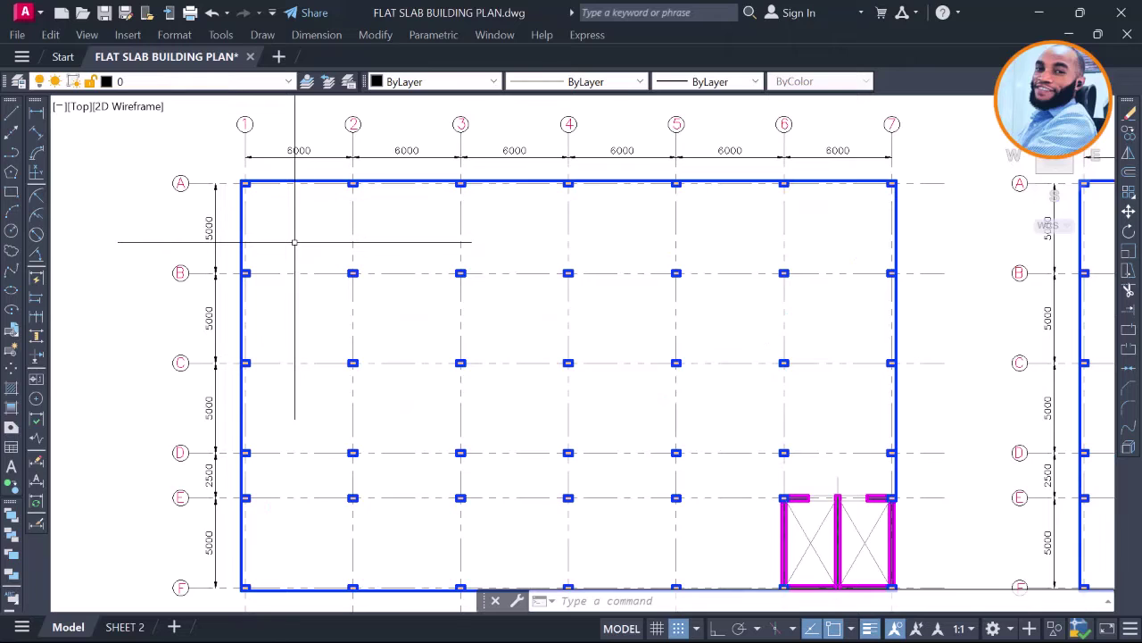
pyautogui.scroll(-3, 294, 242)
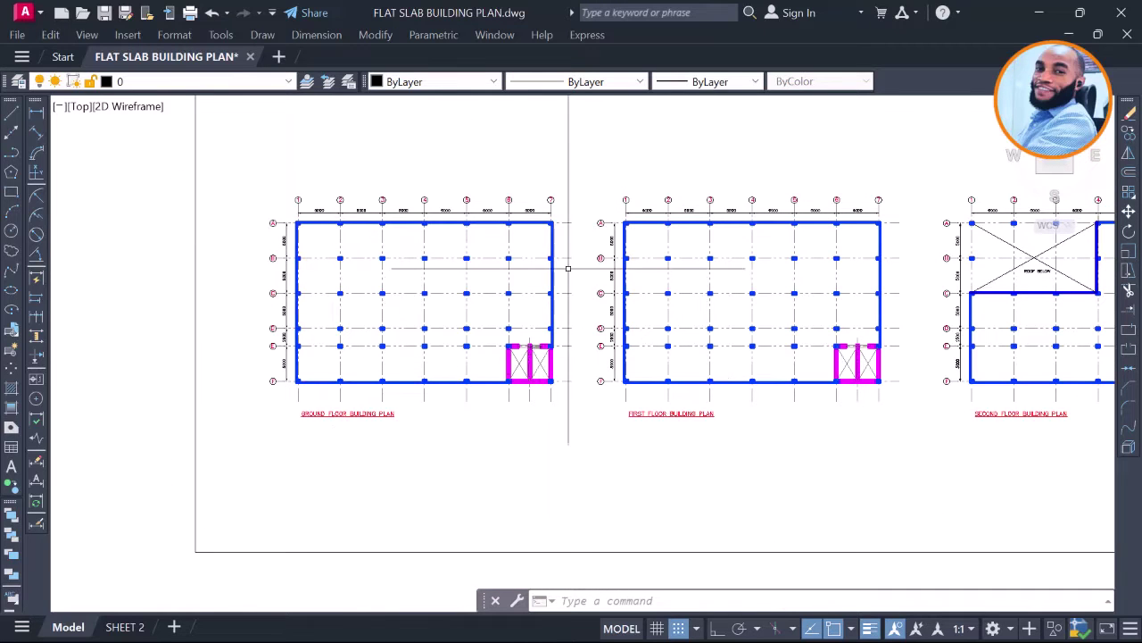